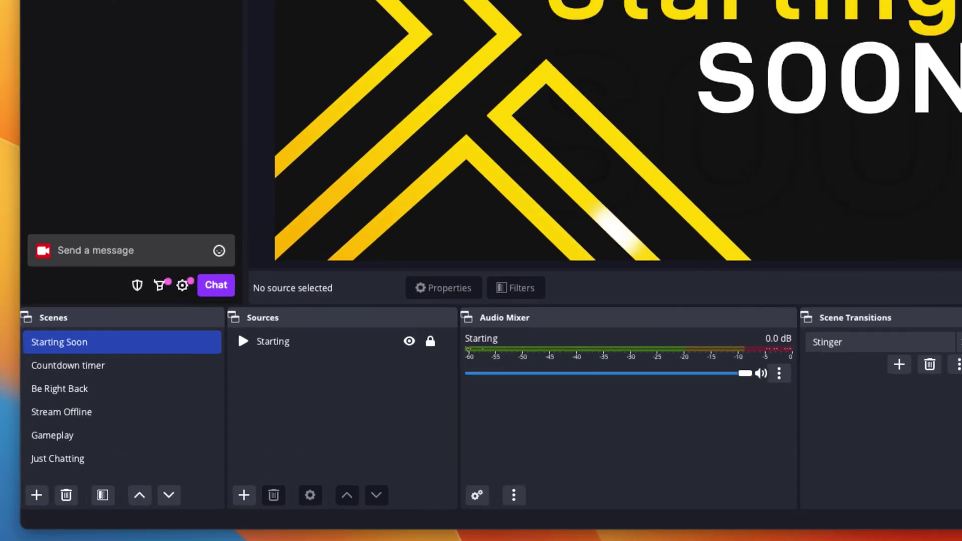
Create a Media Source called 'Music' in the Starting Soon scene's Sources list
left_click(244, 495)
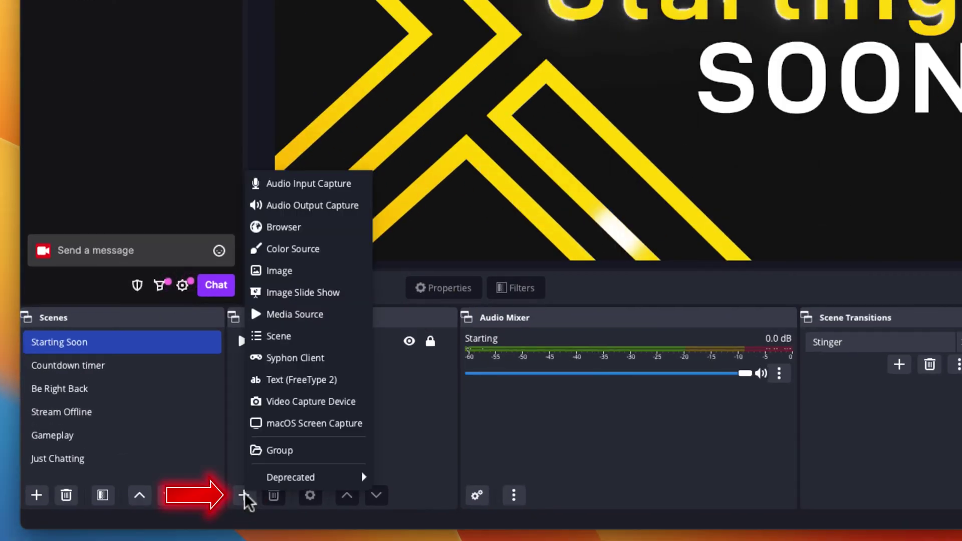
left_click(334, 316)
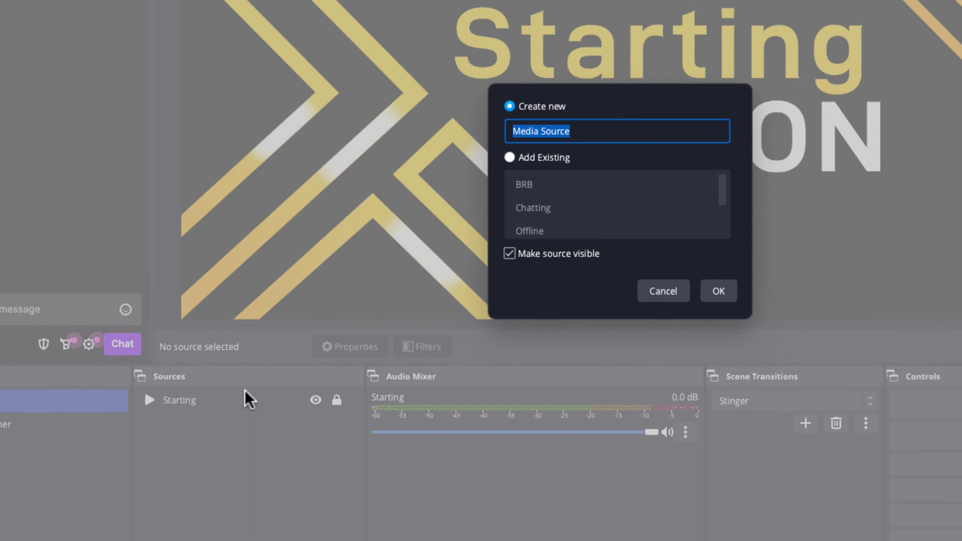
type("Music")
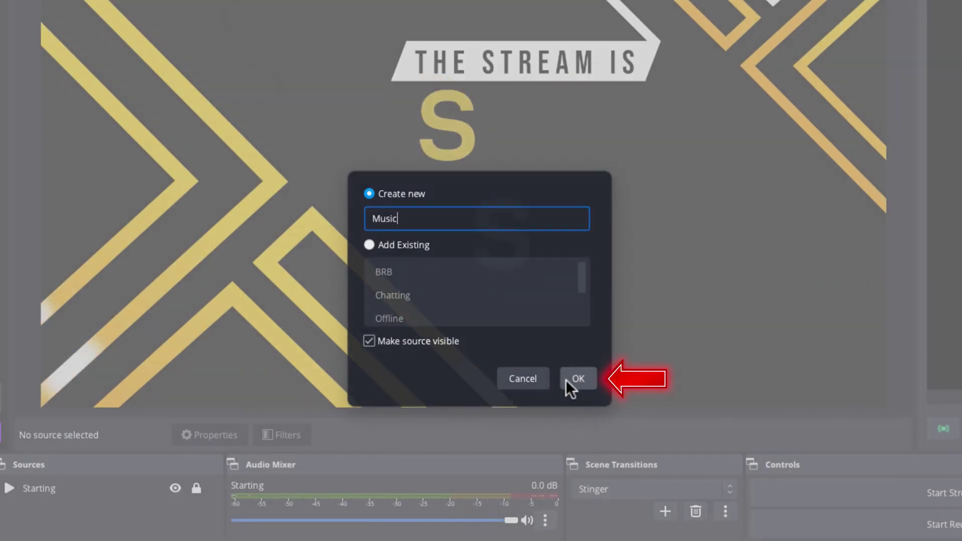
left_click(569, 381)
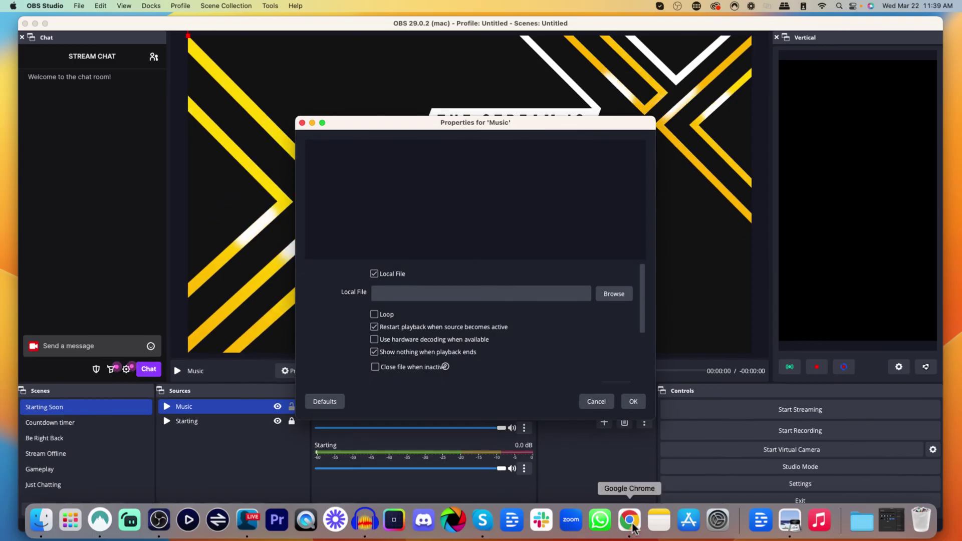
Switch to the Epidemic Sound tab in Chrome and scroll through the nine-track LAS Curry Stream Playlist
left_click(628, 521)
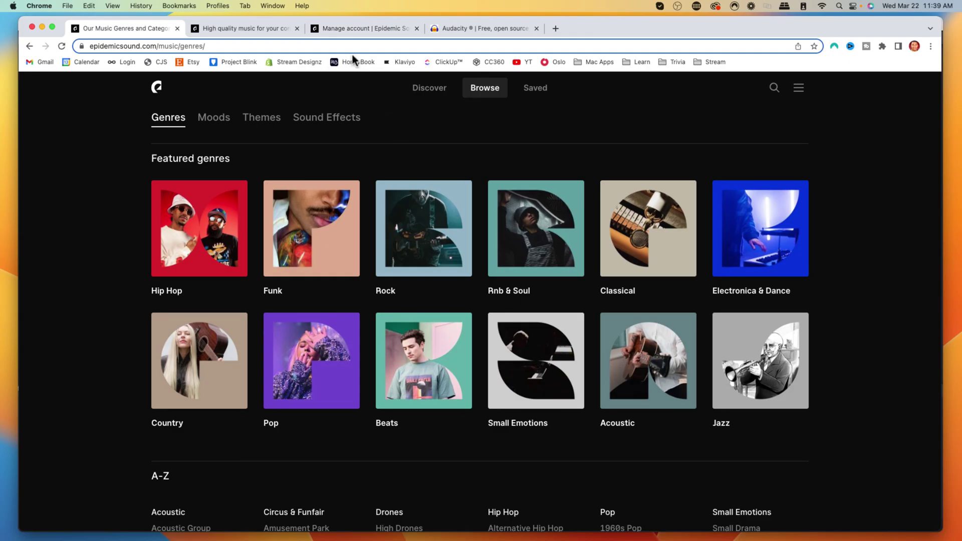
left_click(340, 33)
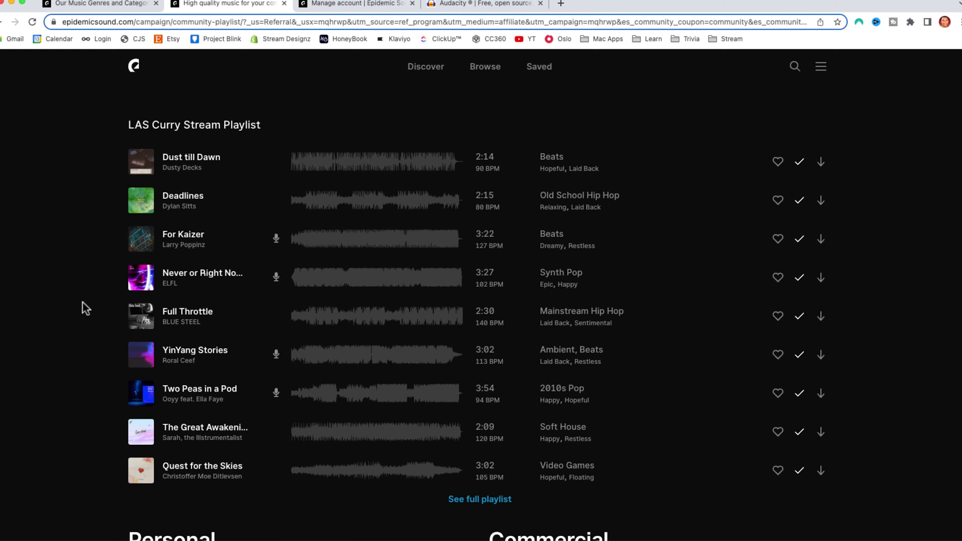
scroll(101, 308, "down", 7)
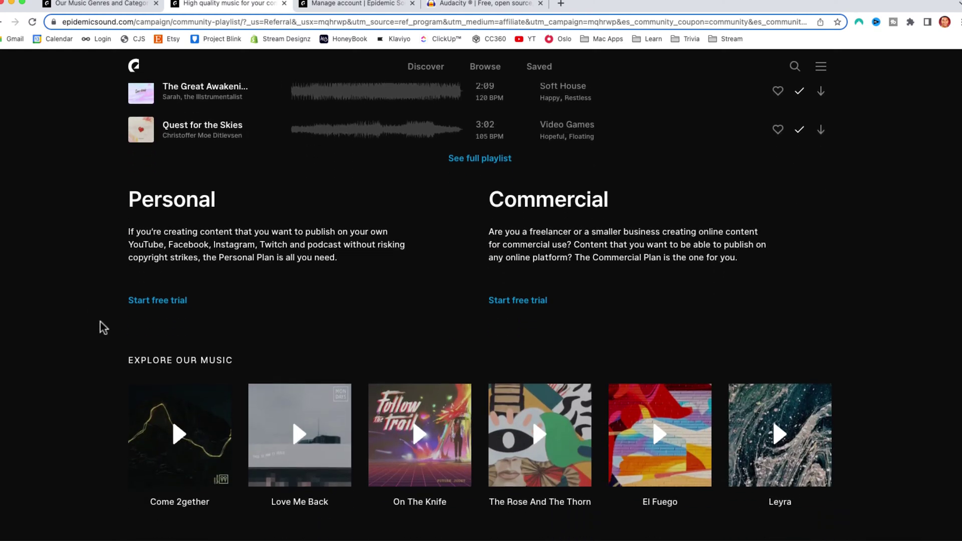
scroll(100, 323, "down", 10)
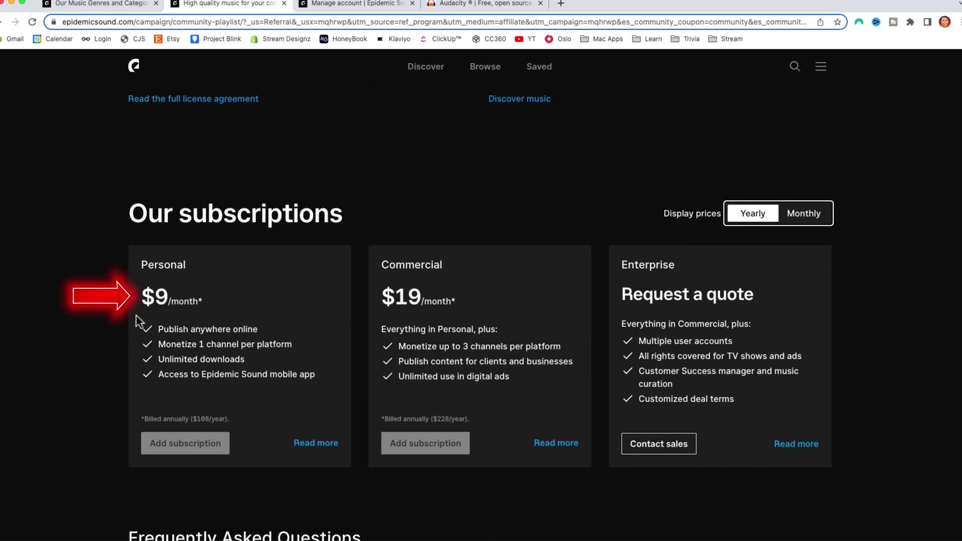
scroll(136, 315, "up", 10)
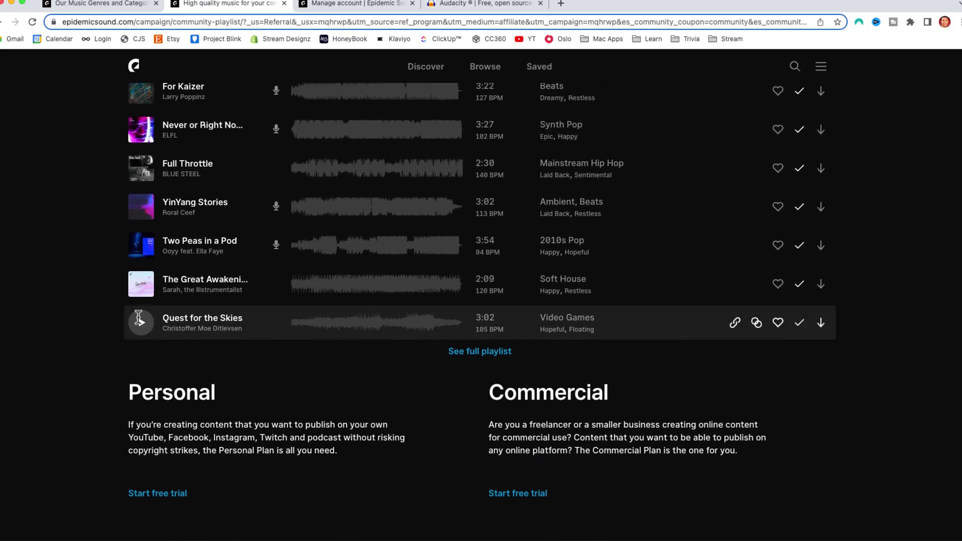
scroll(139, 316, "up", 4)
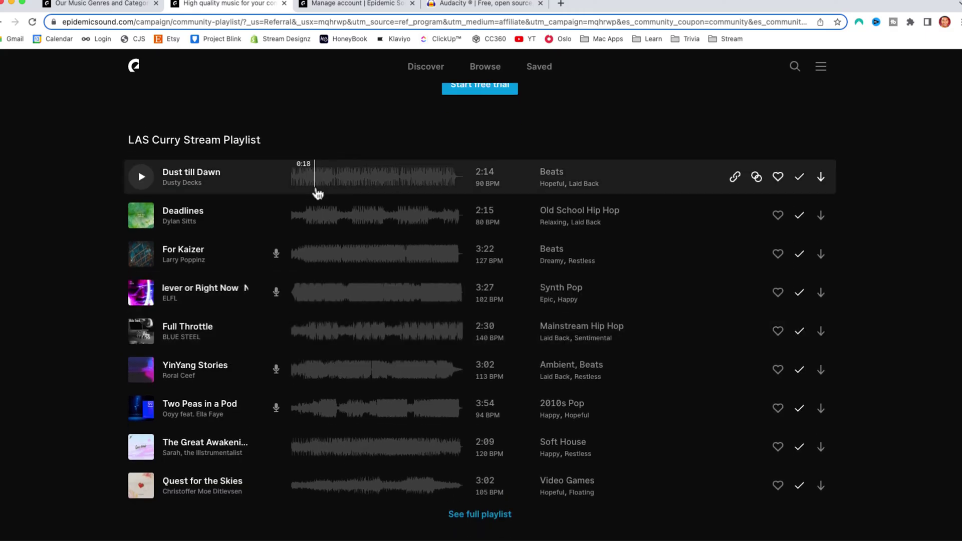
Switch to Audacity showing the 'ES_Seawater Salt Mines - Guustavv' project with one stereo track
left_click(441, 4)
mouse_move(305, 110)
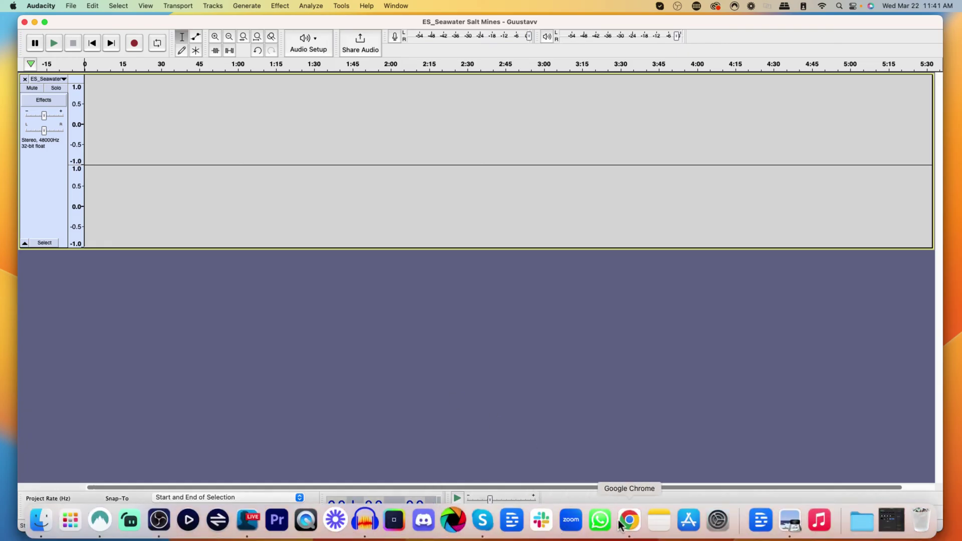
Return to the Epidemic Sound playlist and download Dust till Dawn as an MP3
left_click(626, 521)
left_click(222, 31)
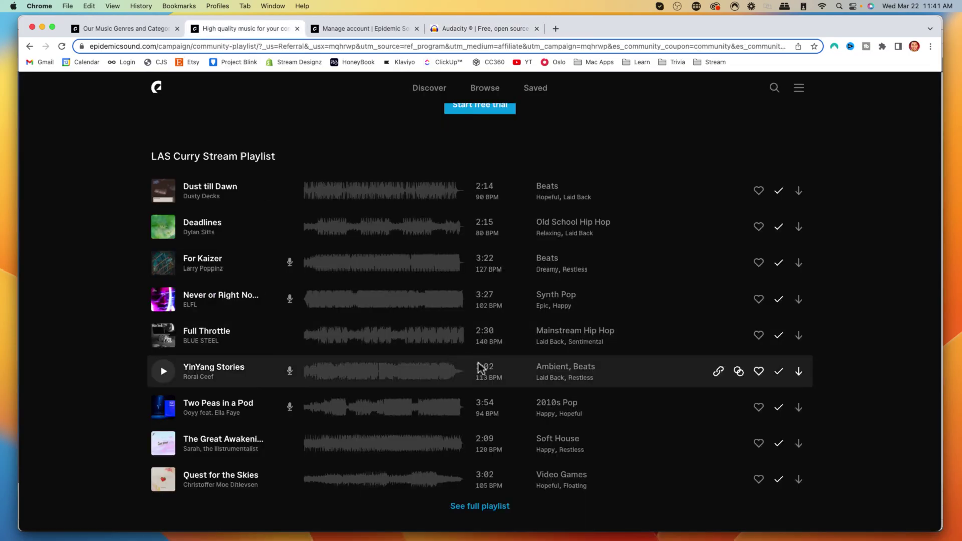
scroll(479, 370, "up", 5)
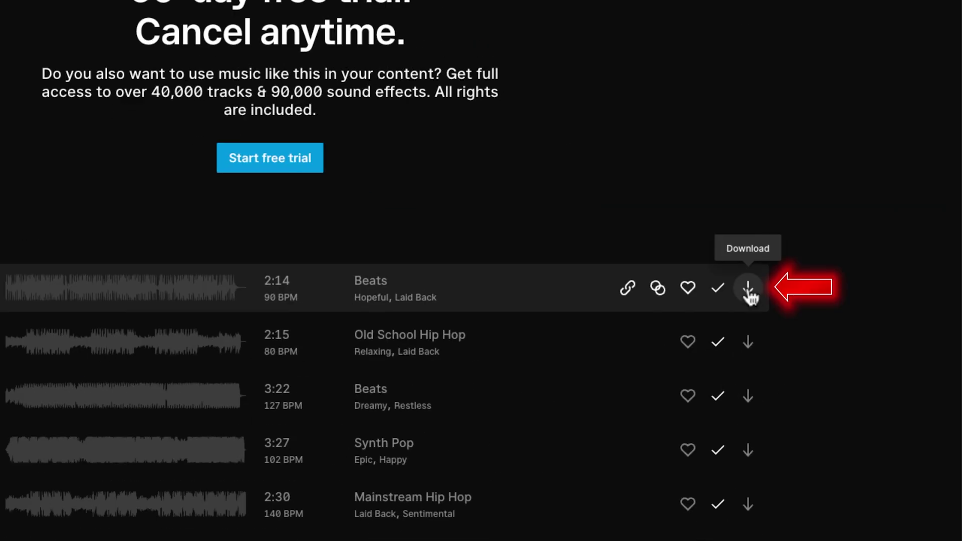
left_click(747, 288)
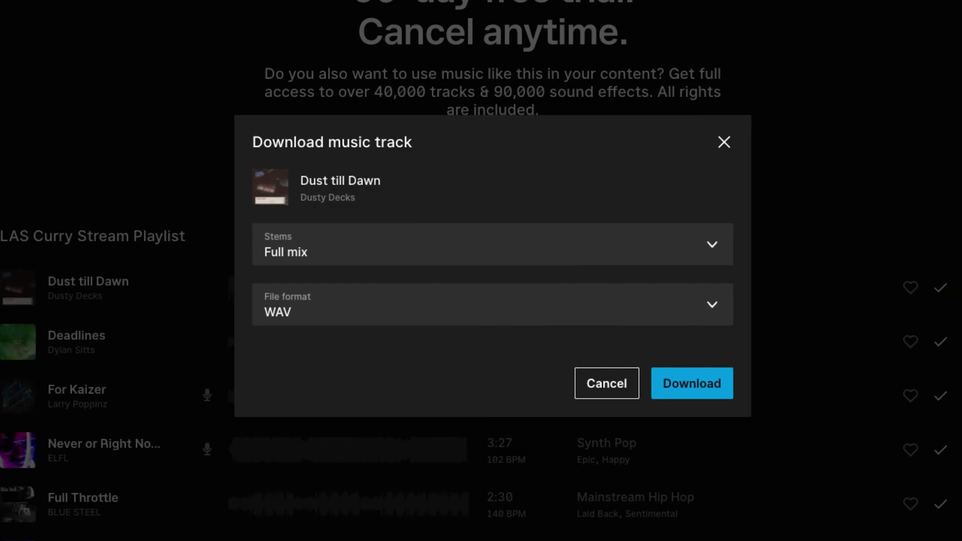
left_click(669, 309)
left_click(381, 352)
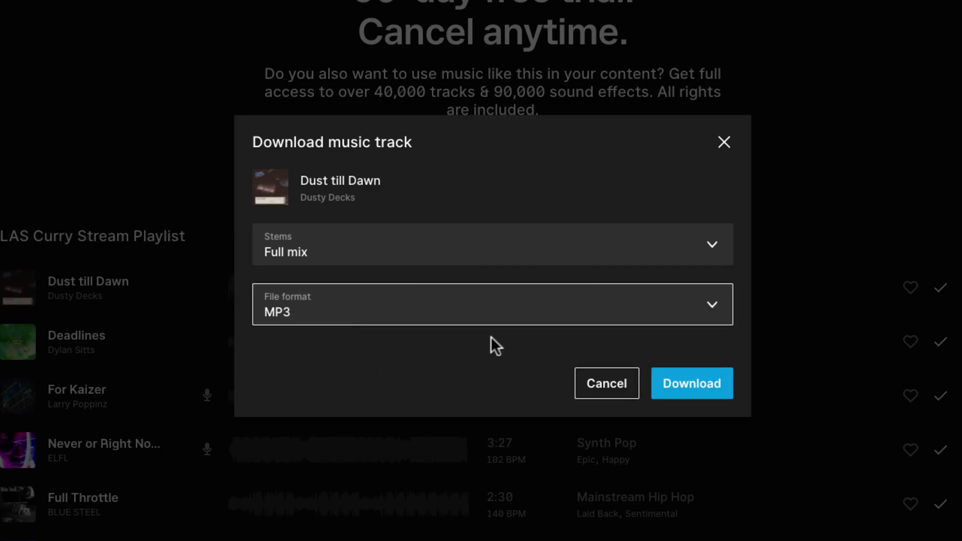
left_click(683, 395)
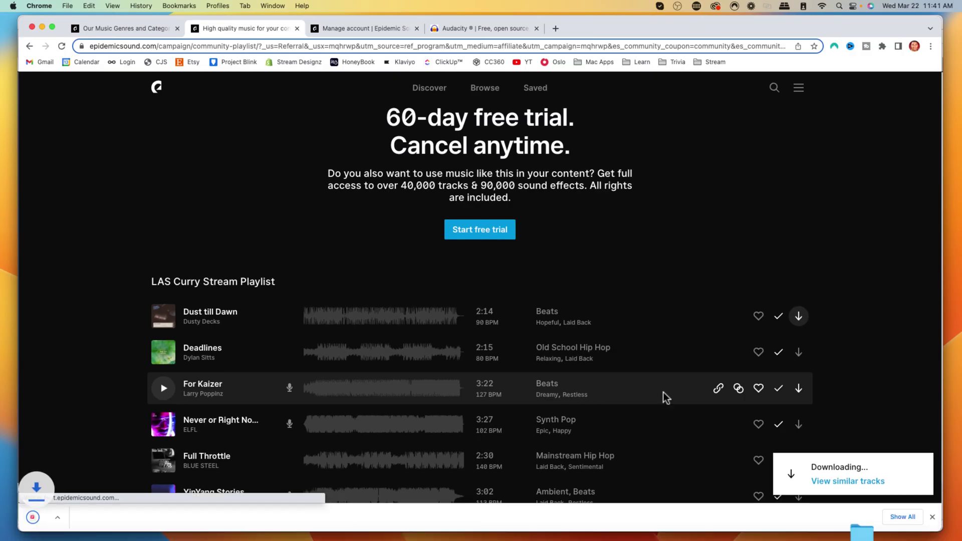
Download Deadlines and For Kaizer as MP3 files as well
left_click(801, 359)
left_click(512, 312)
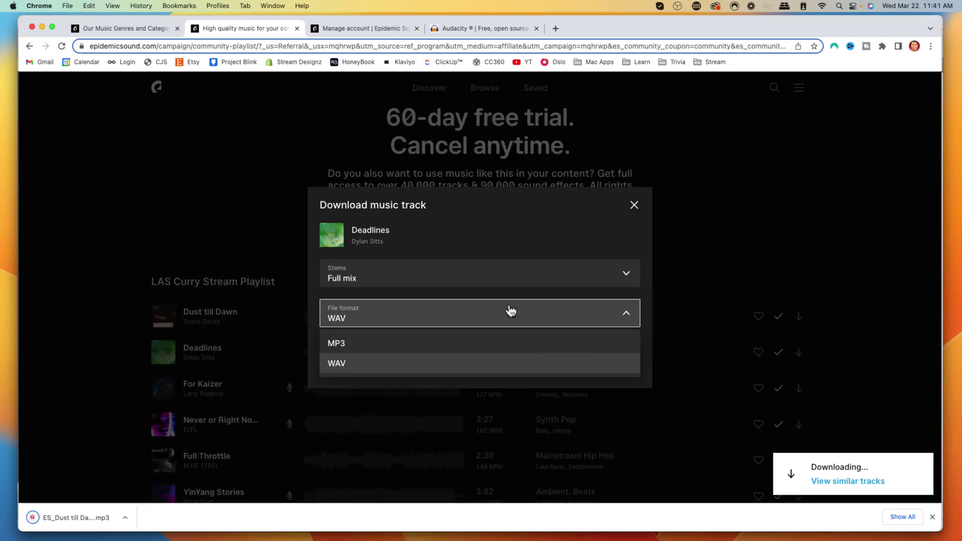
left_click(403, 345)
left_click(612, 366)
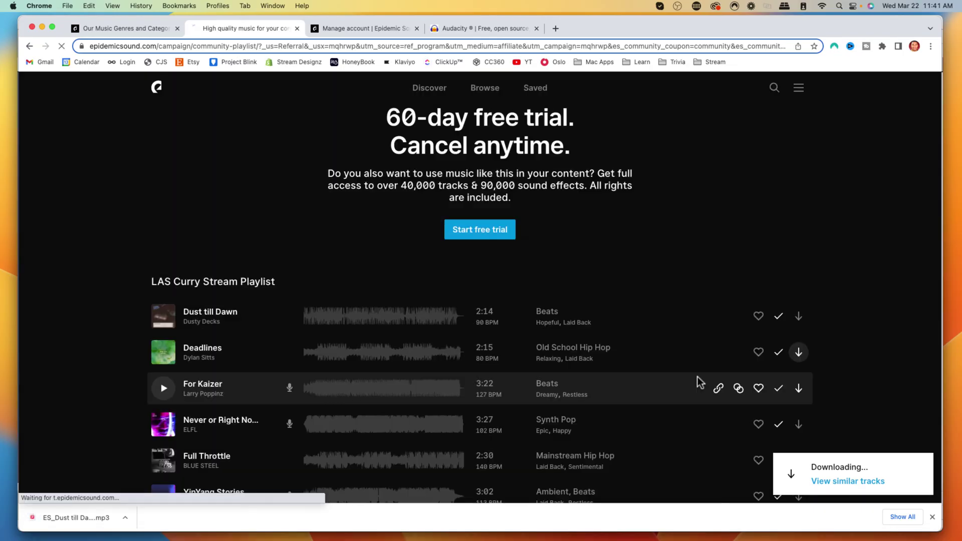
left_click(801, 394)
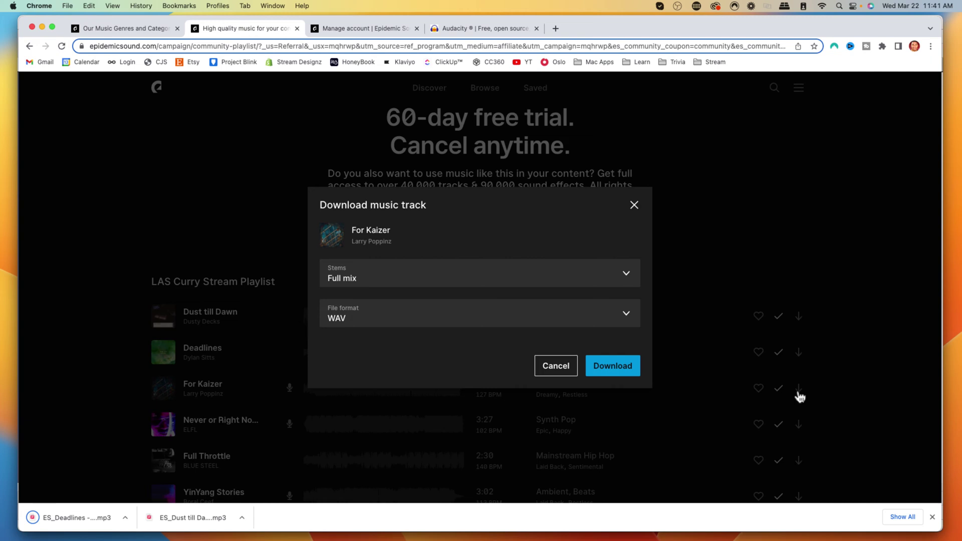
left_click(491, 321)
left_click(434, 345)
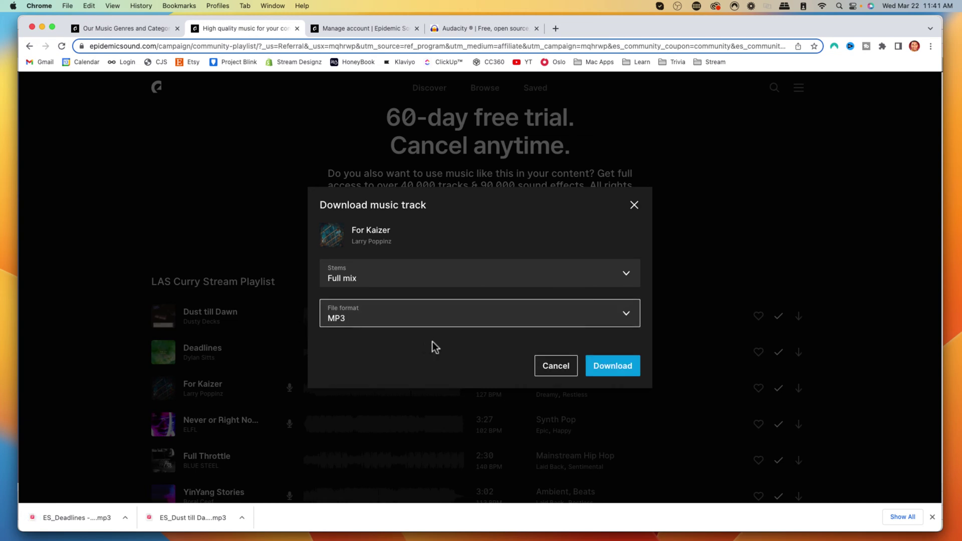
left_click(600, 368)
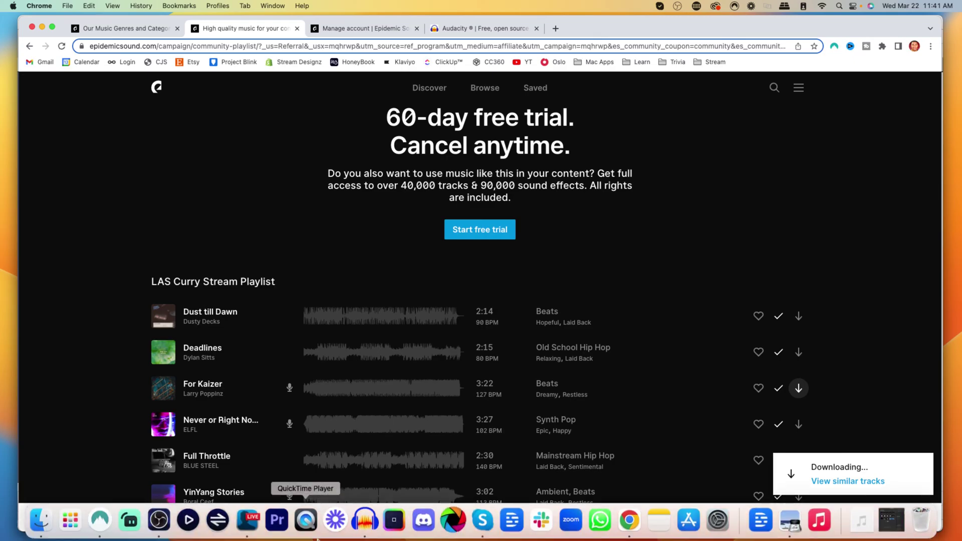
Import the ES_For Kaizer, ES_Deadlines and ES_Dust till Dawn MP3s from Downloads via File > Import > Audio
left_click(365, 526)
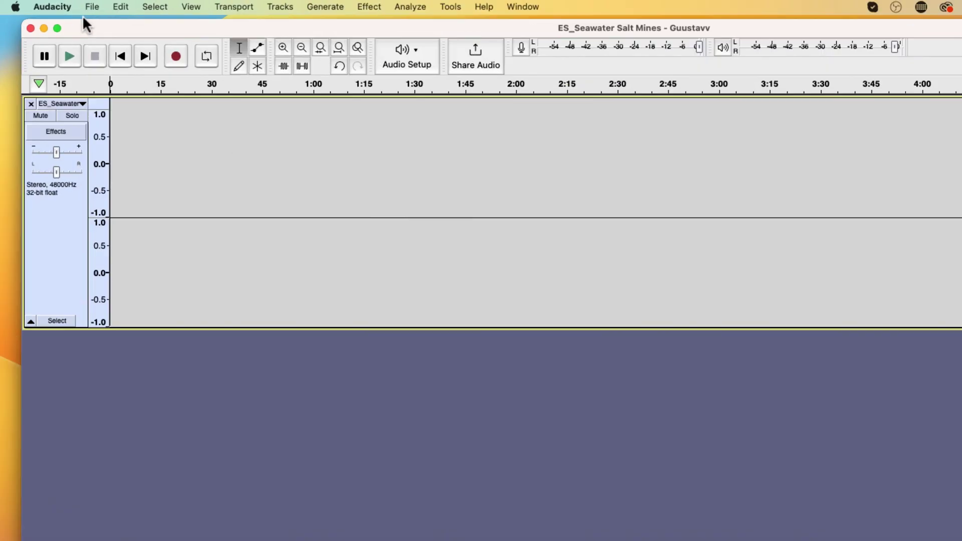
left_click(69, 6)
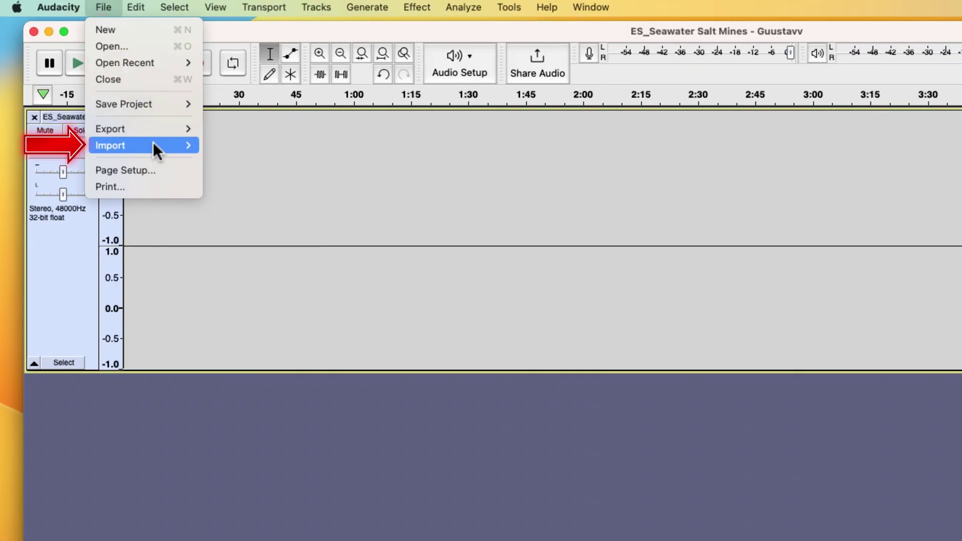
mouse_move(153, 146)
left_click(239, 148)
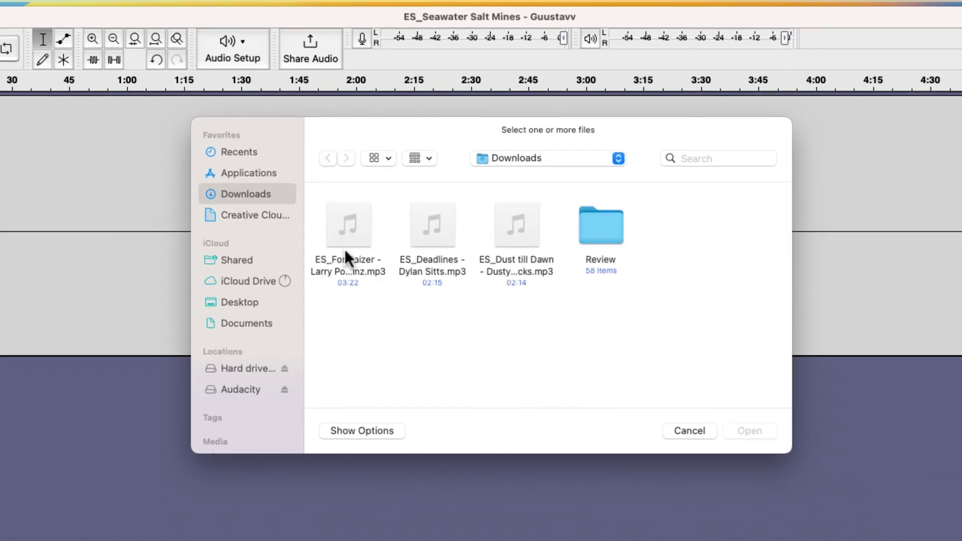
left_click(345, 248)
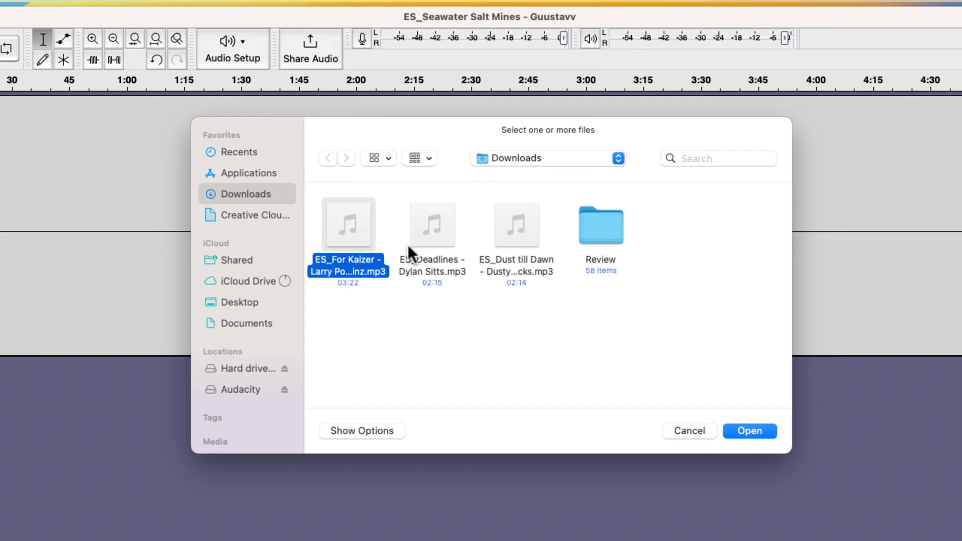
left_click(432, 244, "super")
left_click(503, 245, "super")
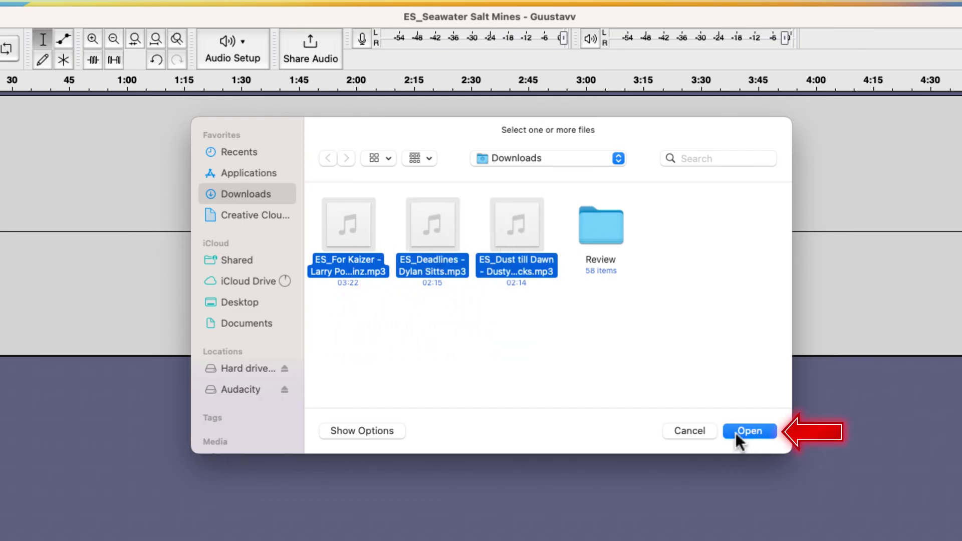
left_click(736, 432)
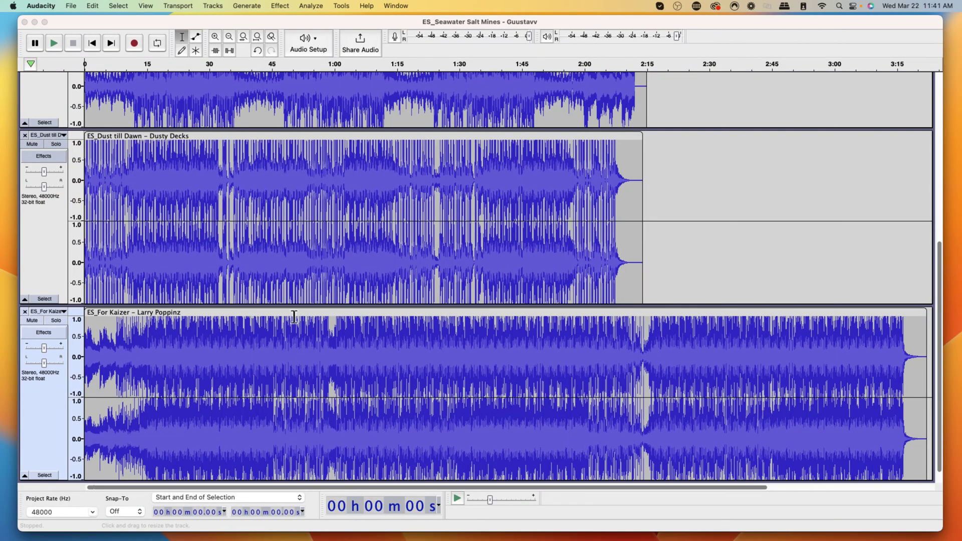
Delete the empty Seawater track and move Dust till Dawn after Deadlines on track one
scroll(293, 258, "up", 10)
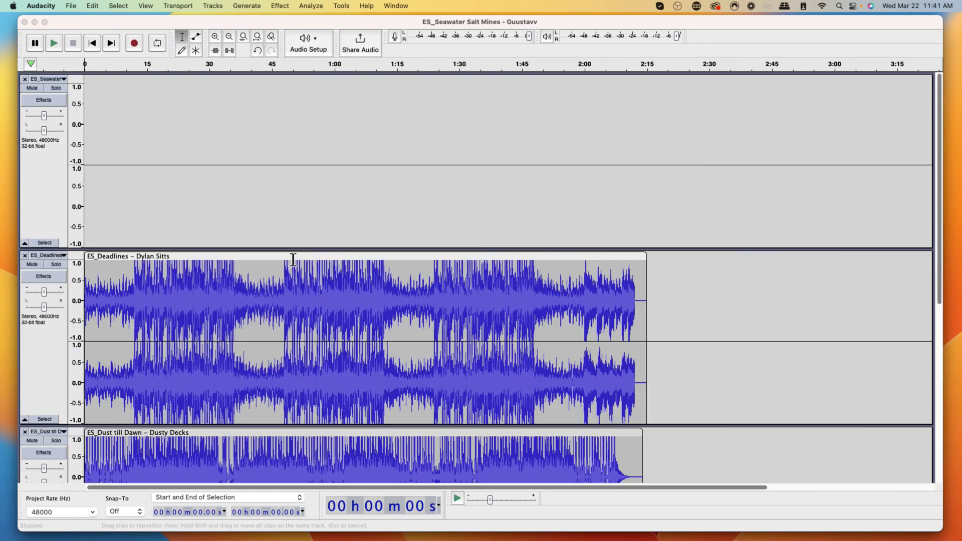
left_click(25, 79)
left_click(24, 79)
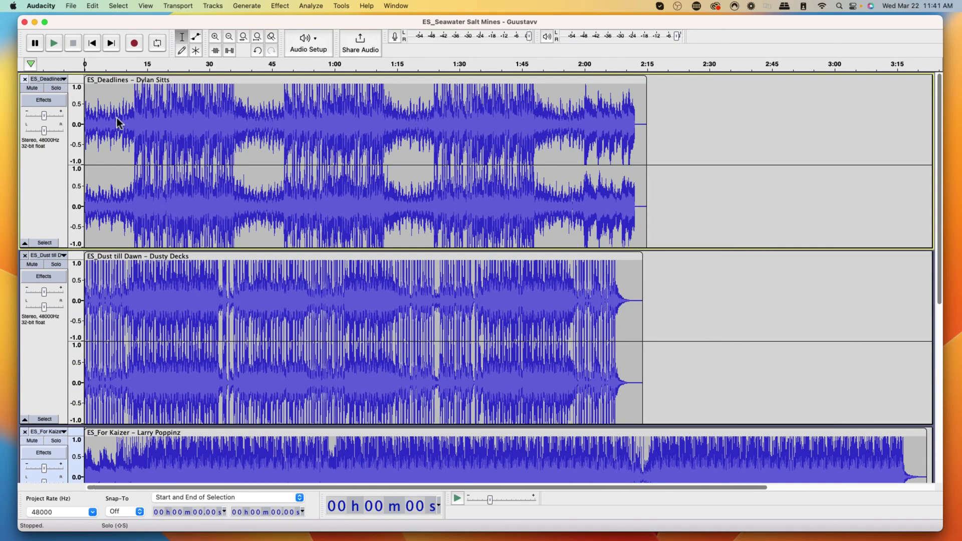
left_click_drag(95, 257, 658, 115)
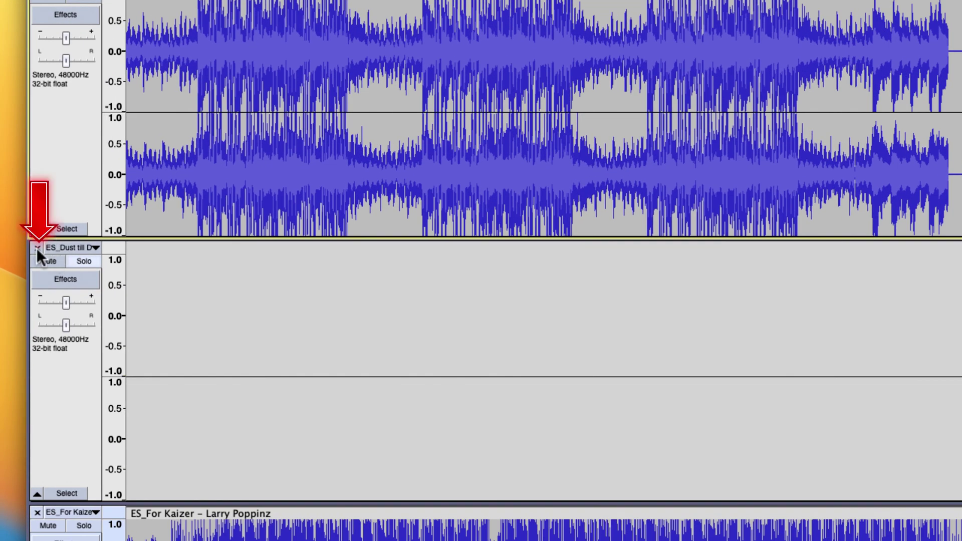
left_click(25, 255)
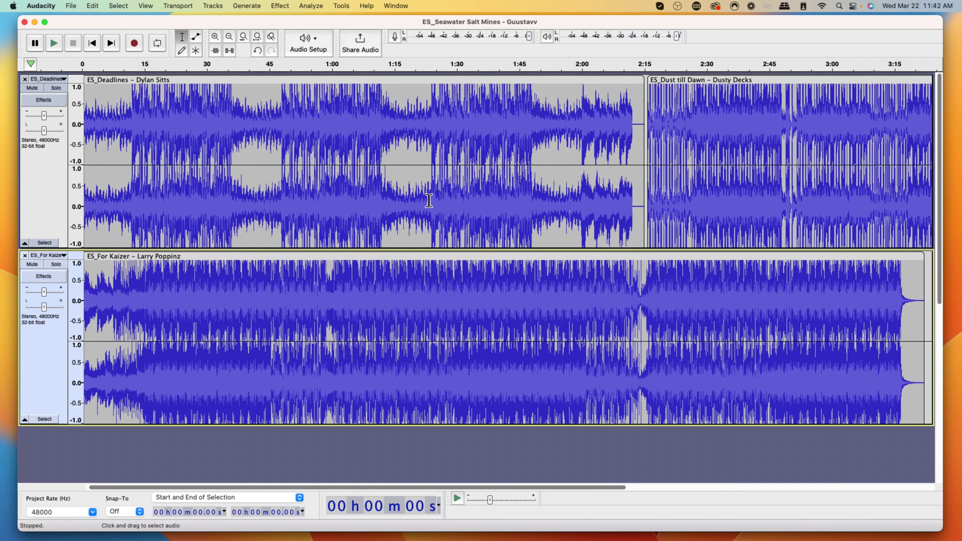
Reposition clips along the timeline to close the gaps between songs
scroll(429, 201, "down", 2)
scroll(429, 200, "right", 3)
left_click_drag(327, 233, 657, 266)
scroll(645, 263, "right", 10)
scroll(646, 262, "down", 1)
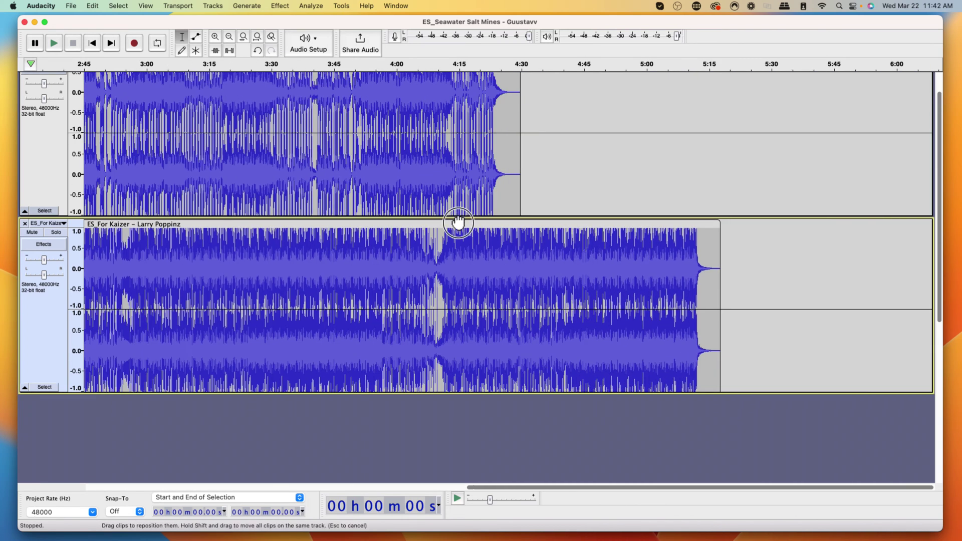
left_click_drag(458, 222, 952, 211)
scroll(687, 124, "up", 2)
scroll(702, 231, "right", 5)
scroll(520, 224, "left", 12)
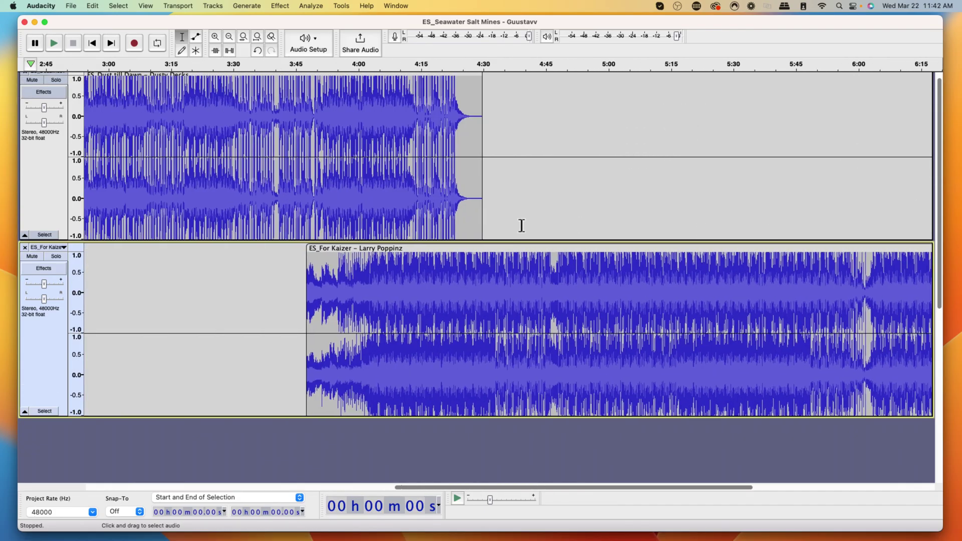
Move For Kaizer onto track one after Dust till Dawn and nudge Dust till Dawn slightly earlier
left_click(609, 254)
left_click_drag(609, 254, 765, 150)
scroll(765, 150, "up", 1)
scroll(522, 275, "right", 5)
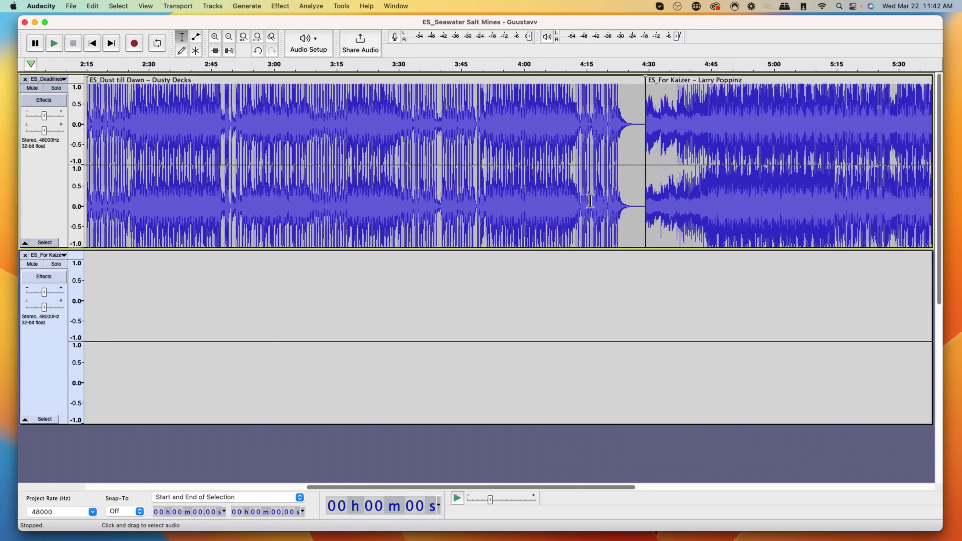
scroll(523, 276, "left", 15)
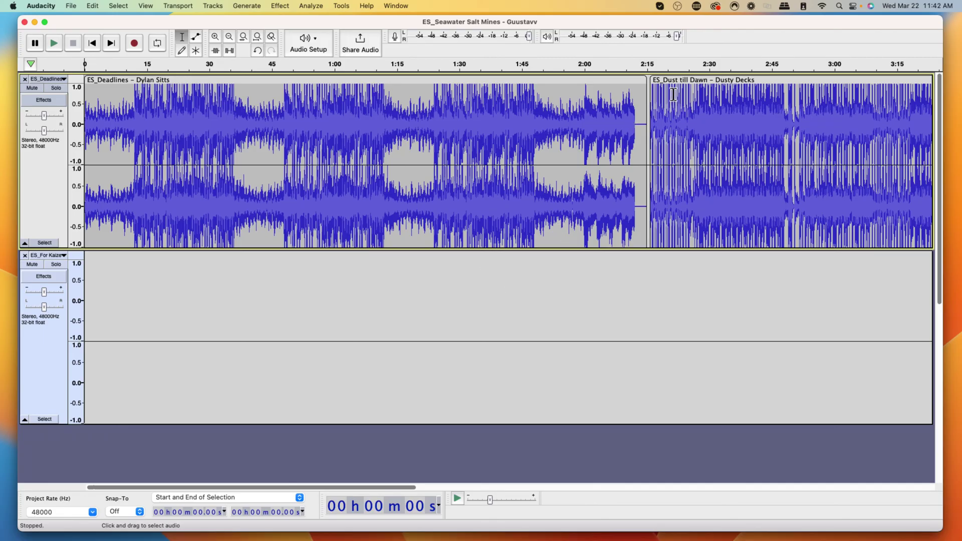
left_click_drag(672, 78, 670, 78)
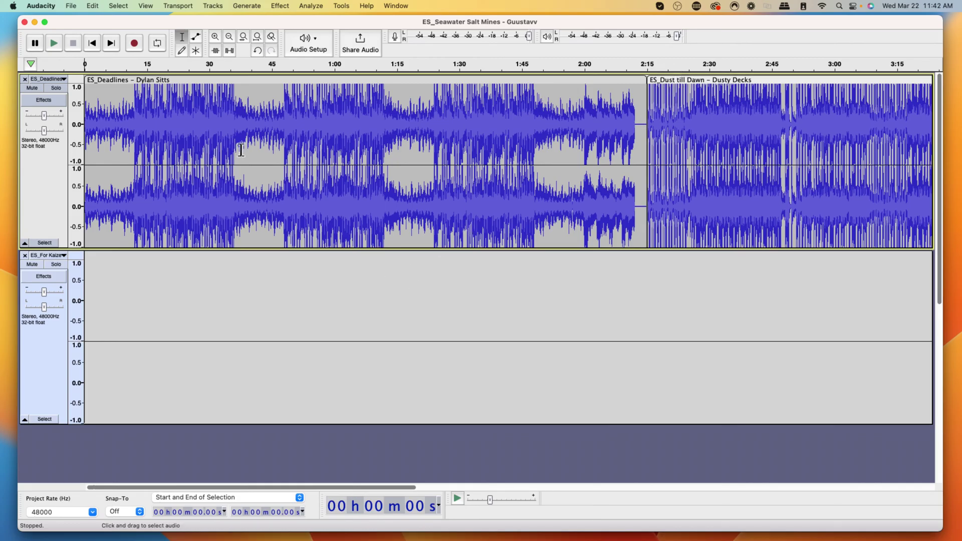
Export the mix as 'StreamPlaylist' MP3 to the Desktop, accepting the mixdown and metadata prompts
left_click(71, 6)
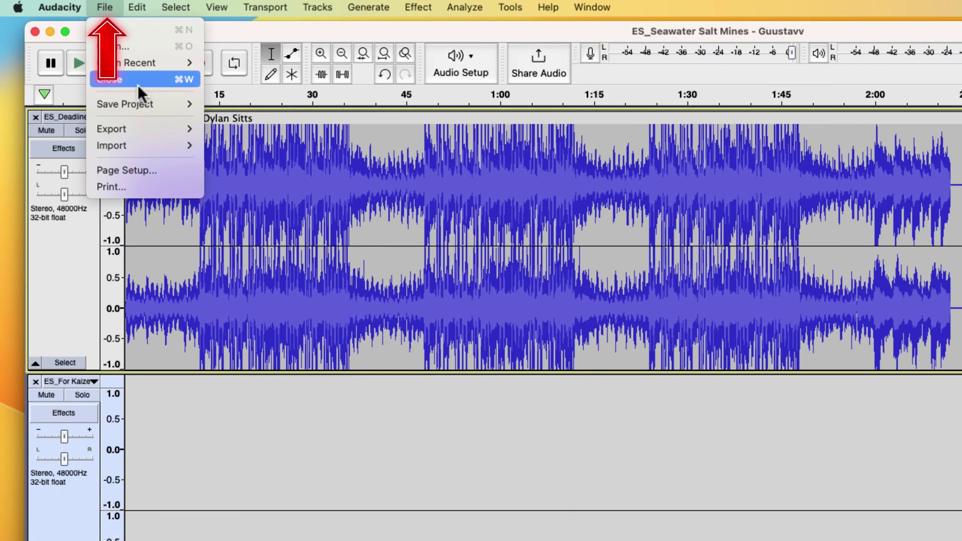
mouse_move(145, 123)
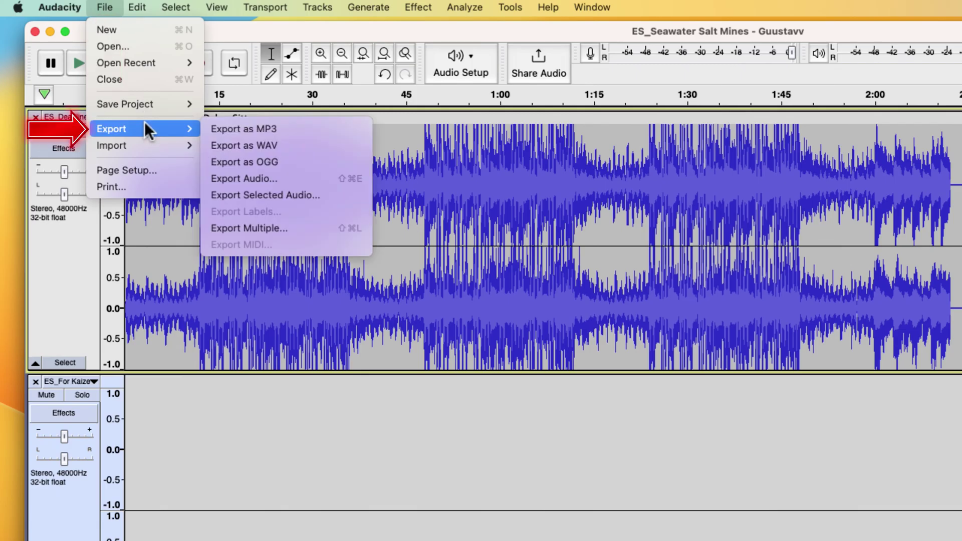
left_click(288, 131)
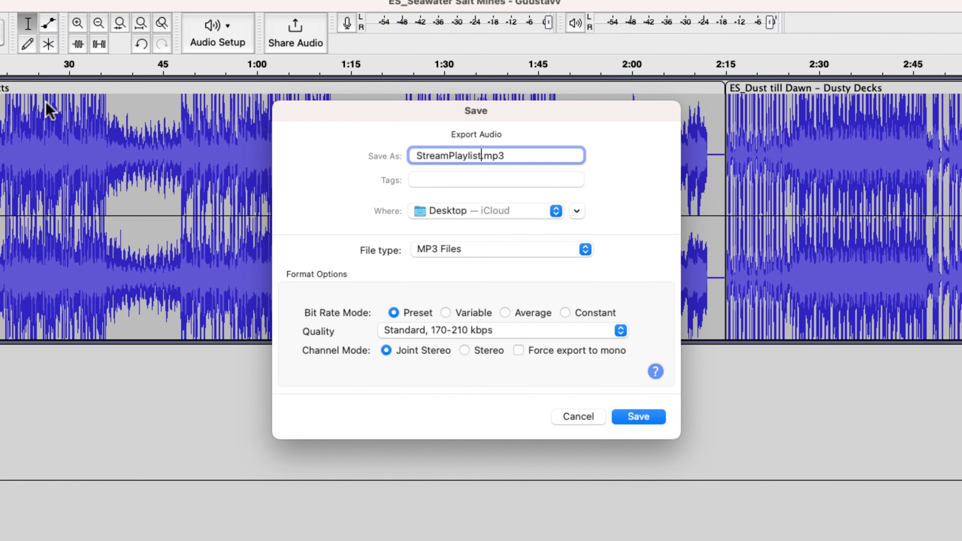
left_click(634, 423)
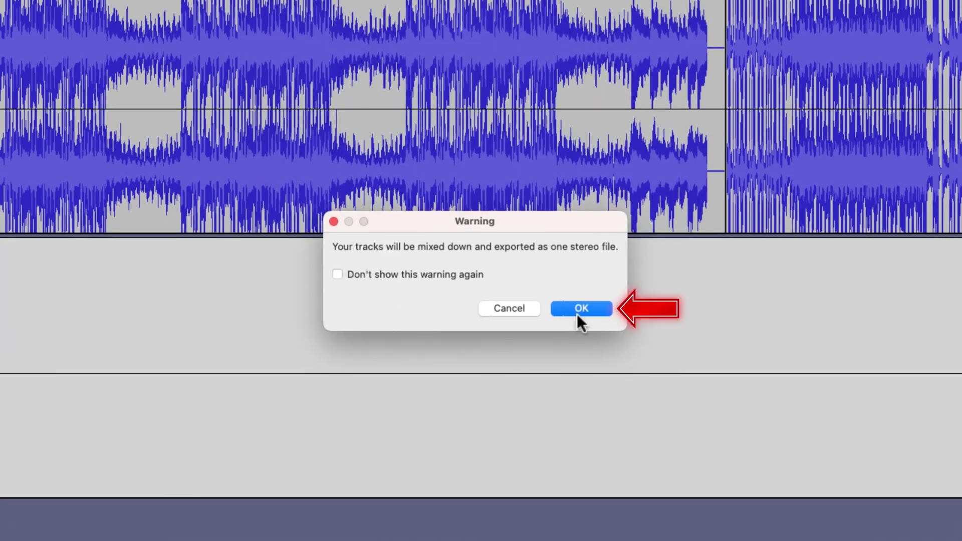
left_click(579, 313)
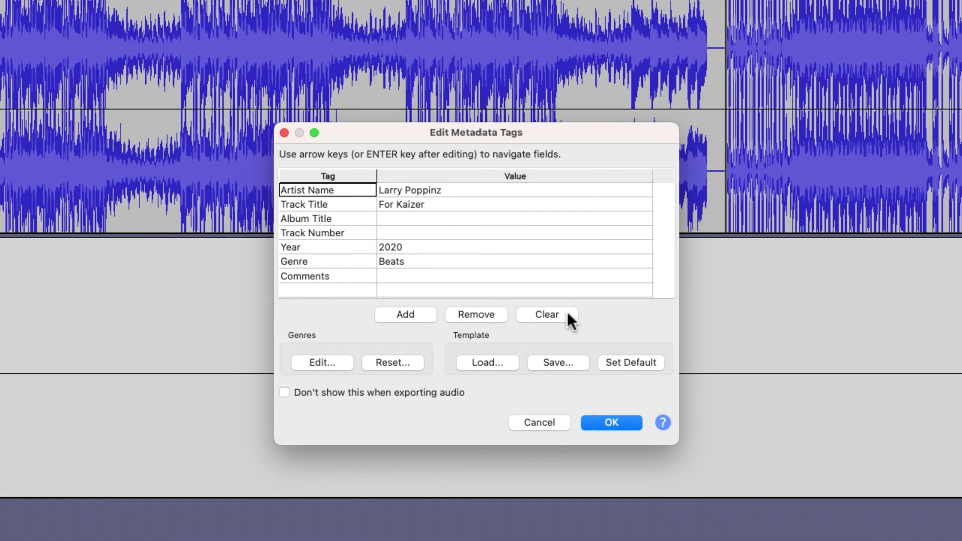
left_click(609, 424)
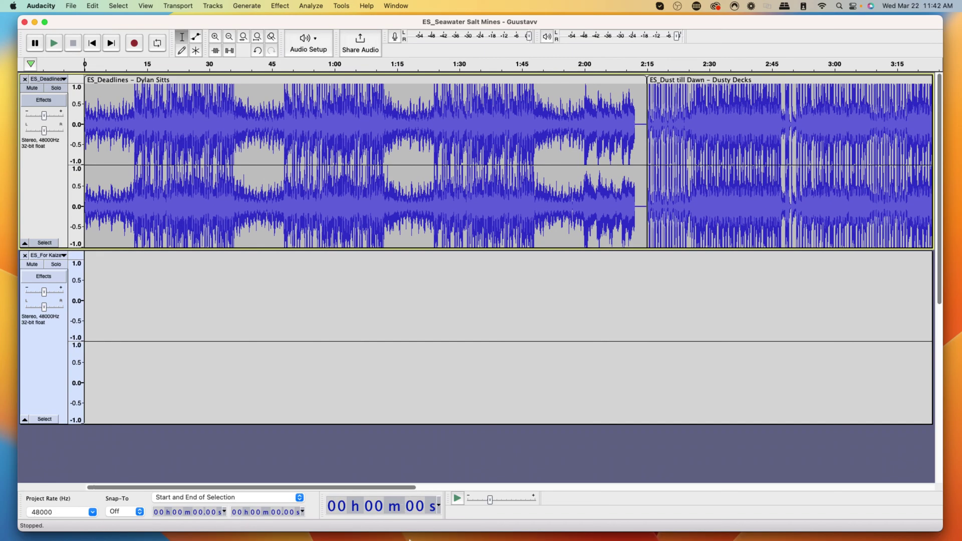
Set the Music source's local file to Desktop/StreamPlaylist1.mp3 with Loop enabled
mouse_move(412, 540)
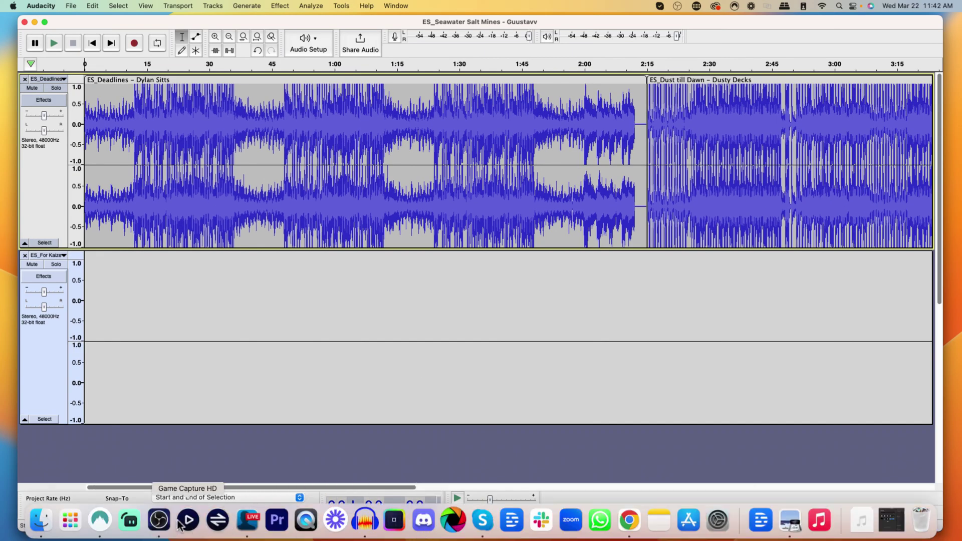
left_click(159, 521)
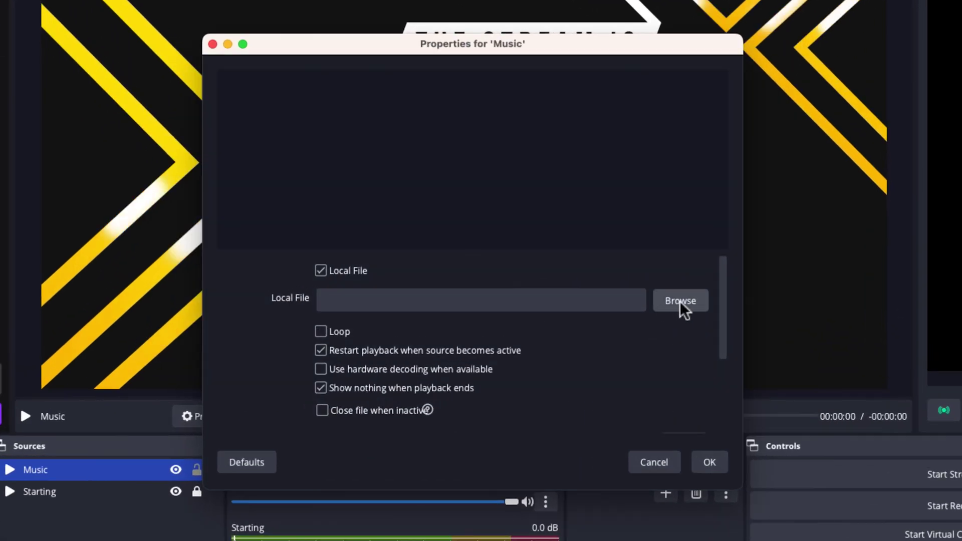
left_click(680, 300)
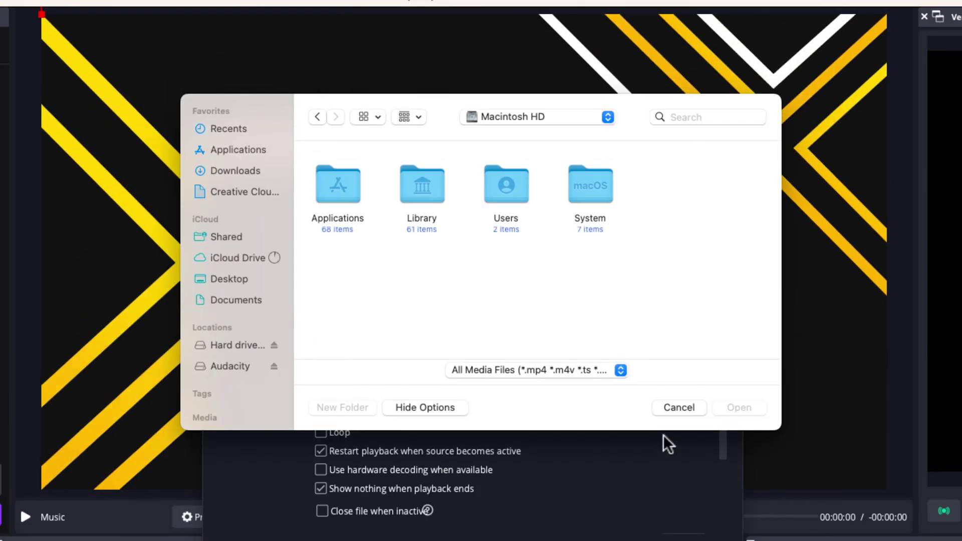
left_click(228, 281)
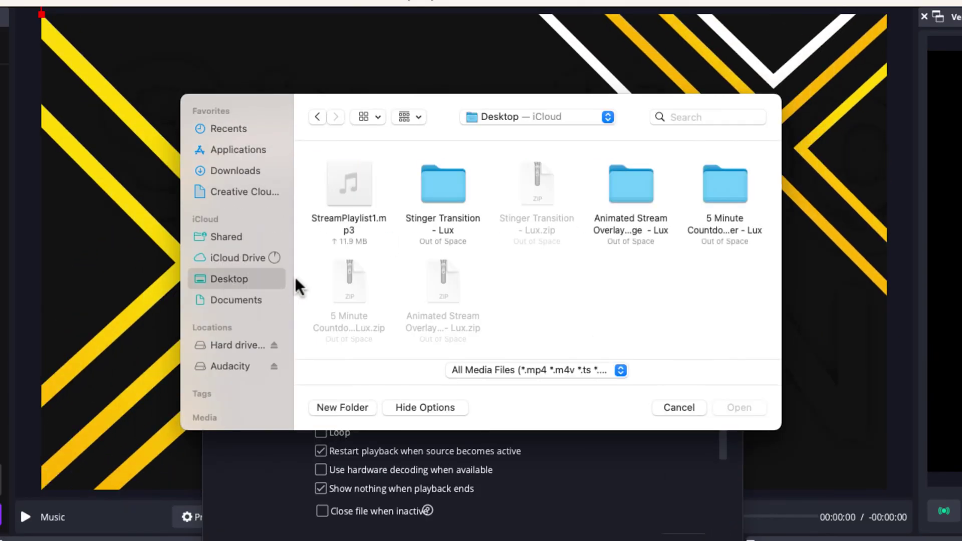
left_click(338, 202)
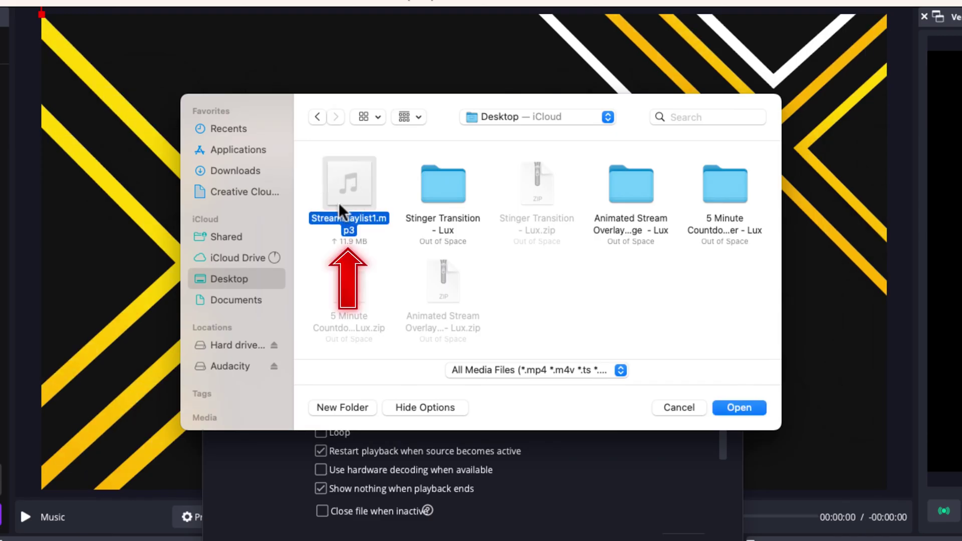
left_click(739, 408)
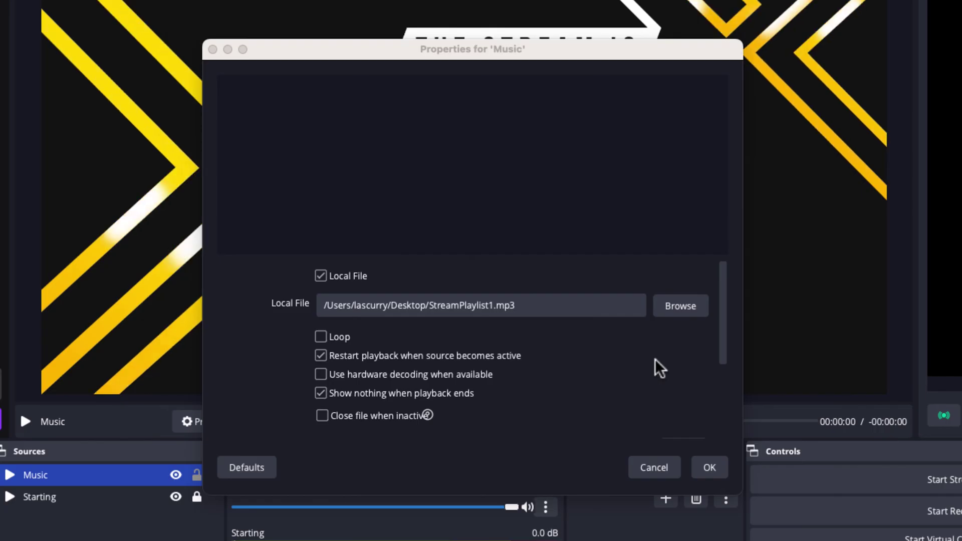
left_click(324, 337)
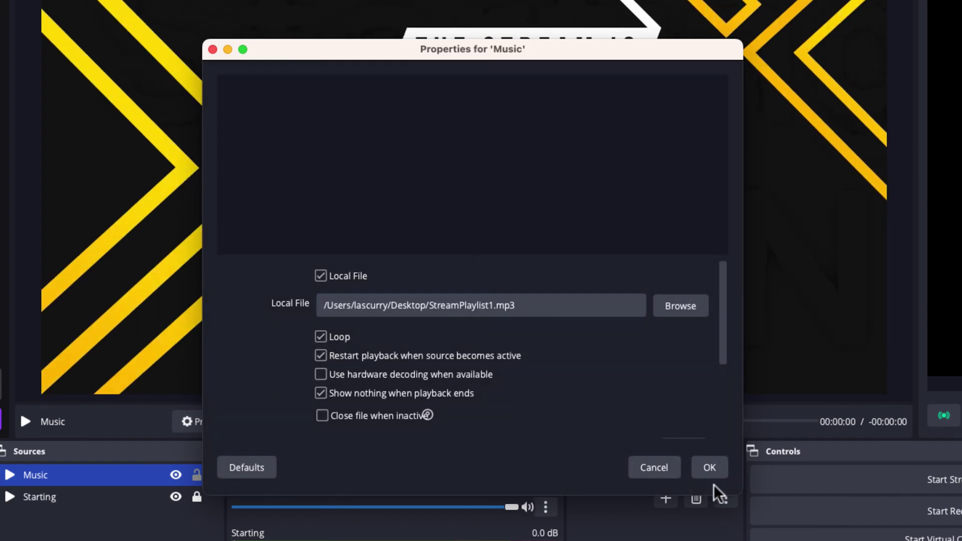
left_click(711, 469)
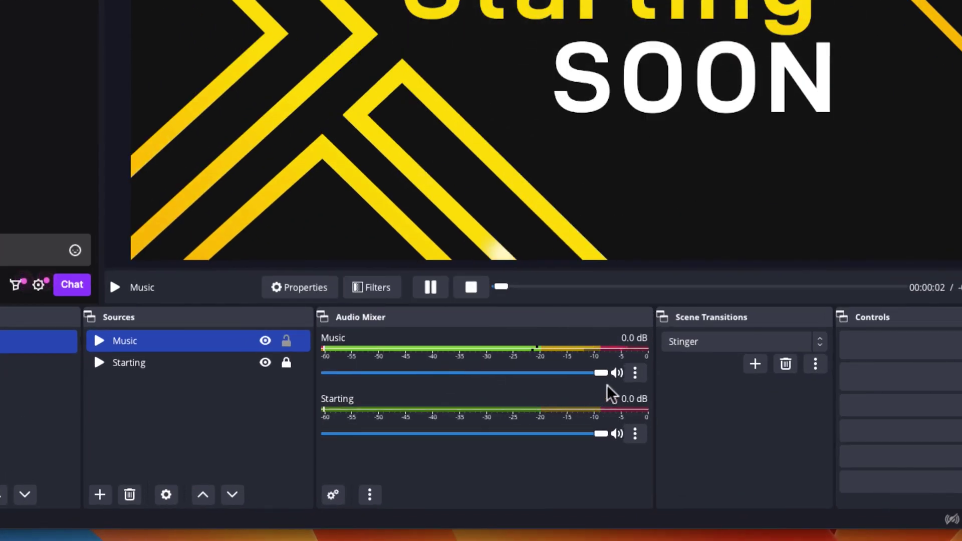
Lower the Music fader in the Audio Mixer to -43.4 dB
left_click_drag(601, 372, 401, 373)
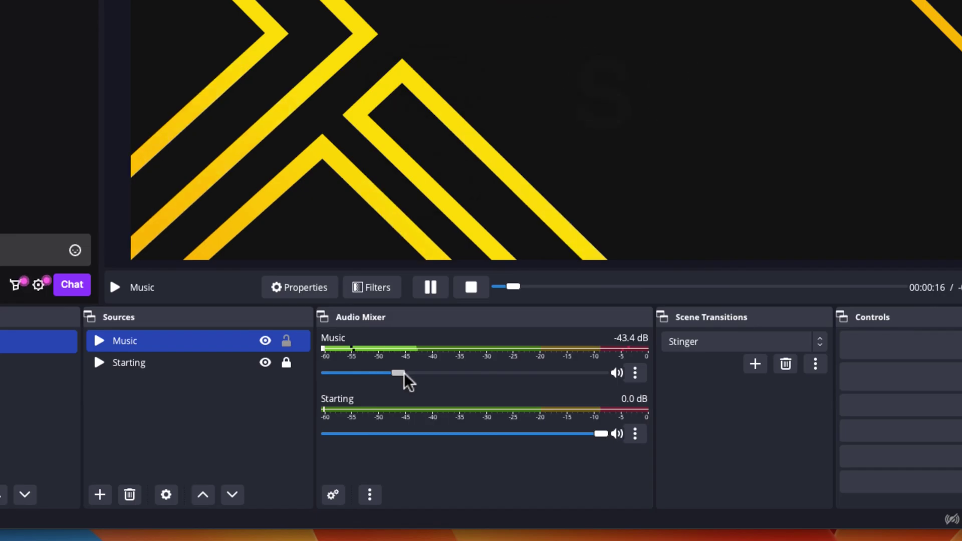
Set Music's Audio Monitoring to Monitor and Output in Advanced Audio Properties
left_click(635, 373)
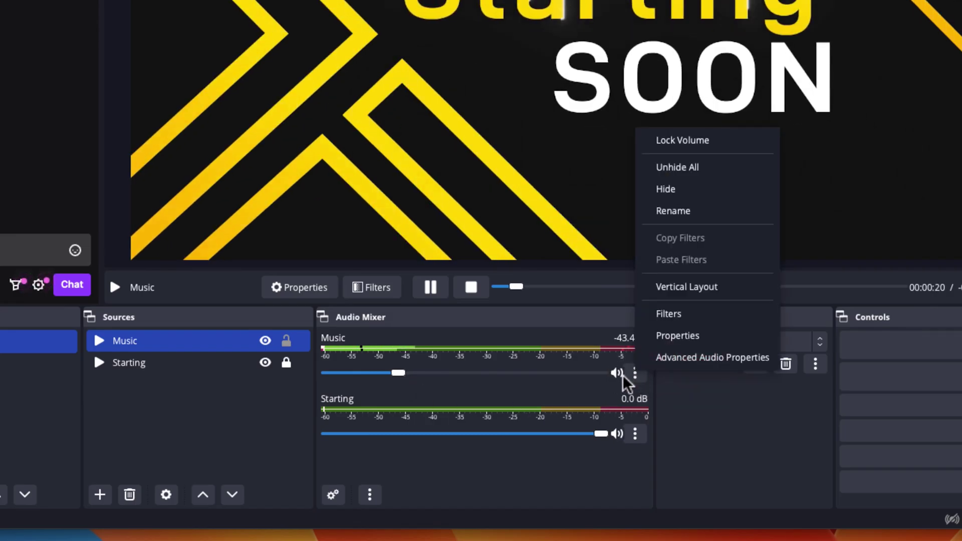
left_click(701, 360)
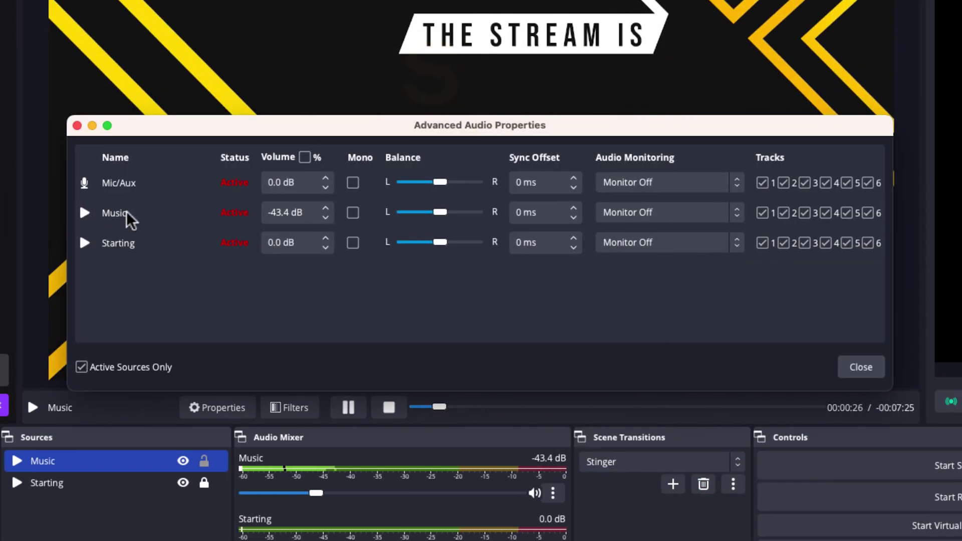
left_click(686, 227)
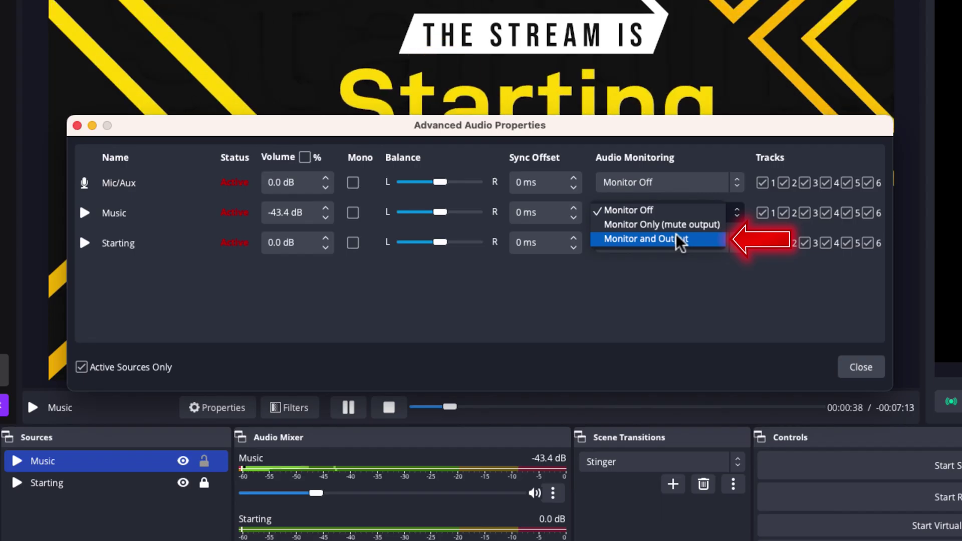
left_click(656, 249)
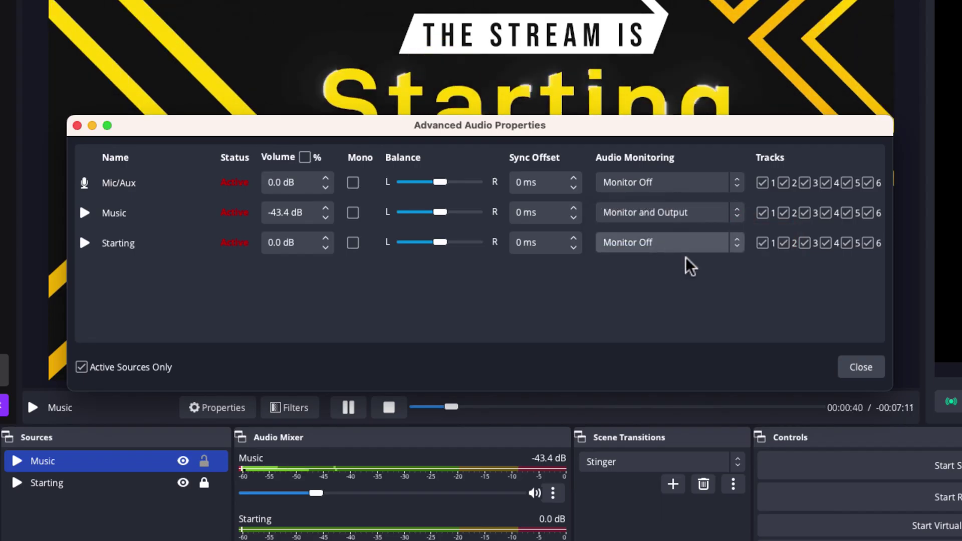
left_click(861, 367)
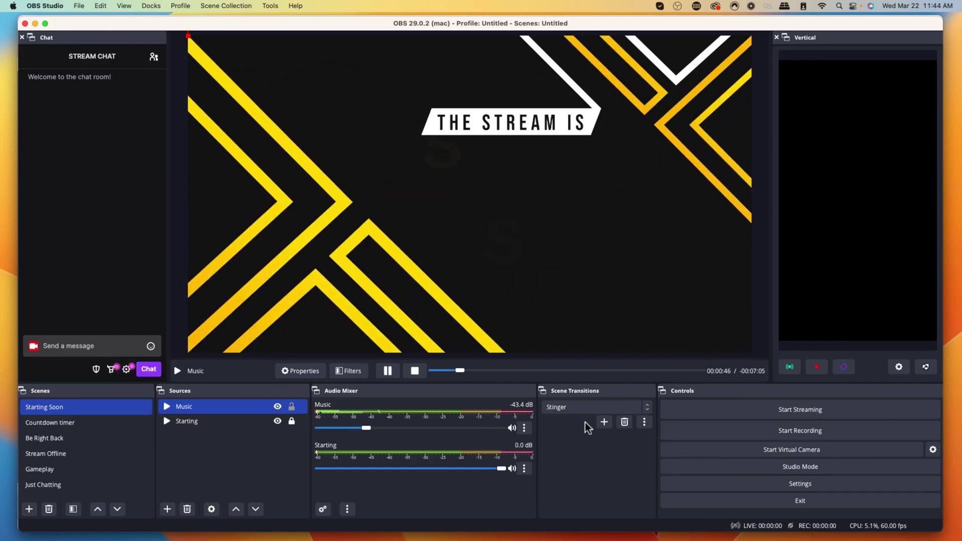
Switch Music's Audio Monitoring back to Monitor Off
left_click(524, 428)
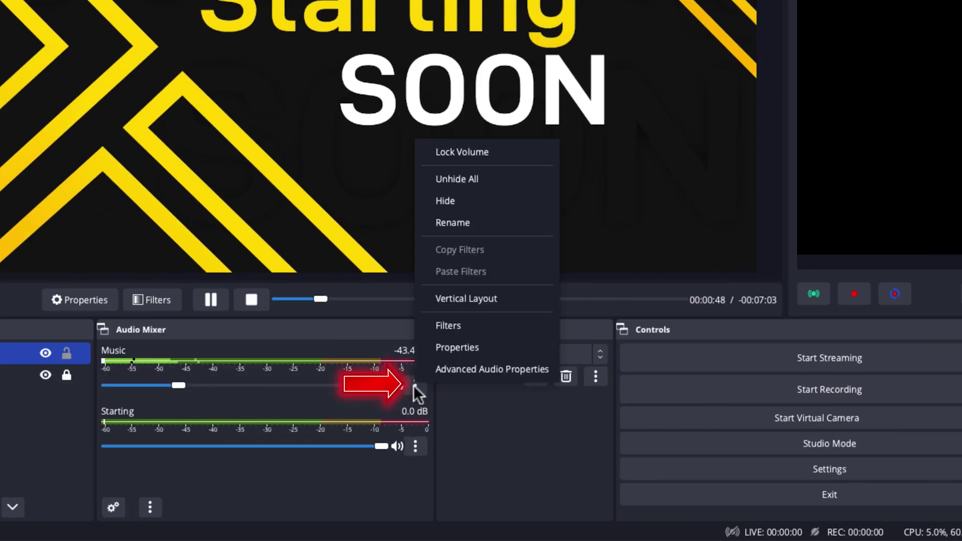
left_click(472, 372)
left_click(651, 227)
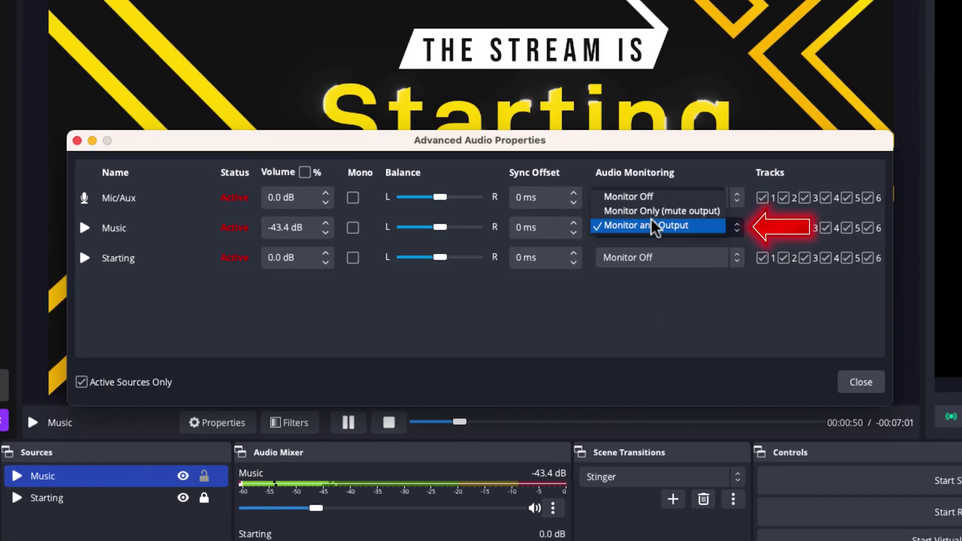
left_click(645, 197)
left_click(860, 383)
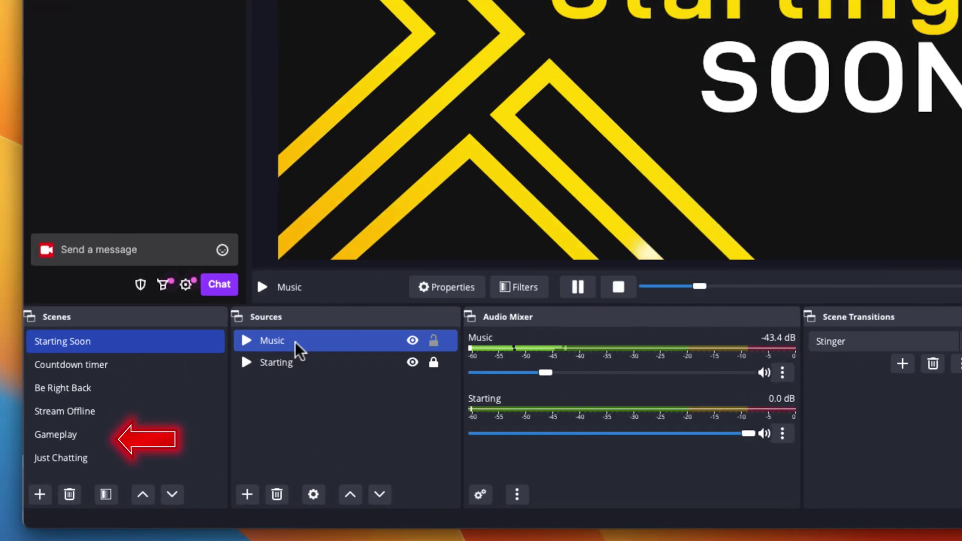
In the Countdown timer scene, add the existing Music media source alongside Timer
left_click(136, 367)
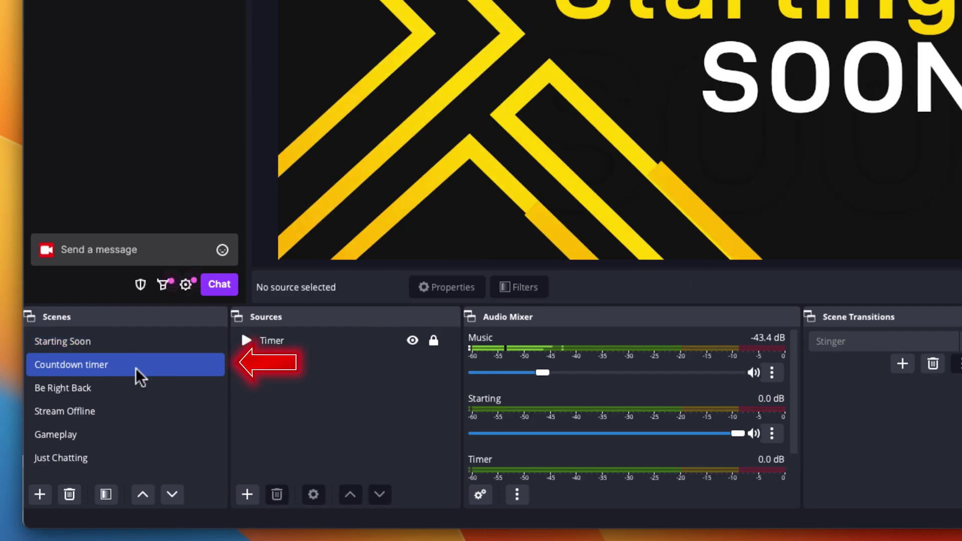
left_click(248, 495)
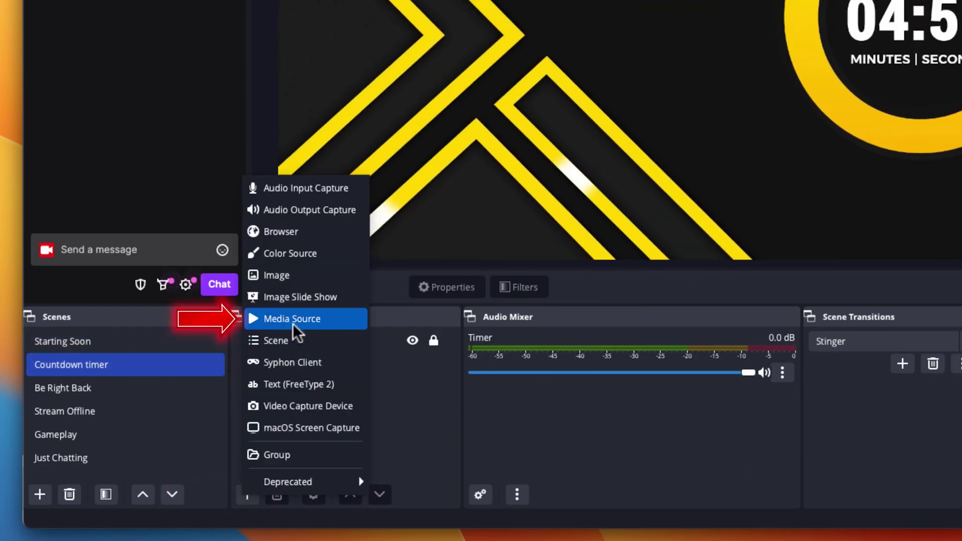
left_click(296, 324)
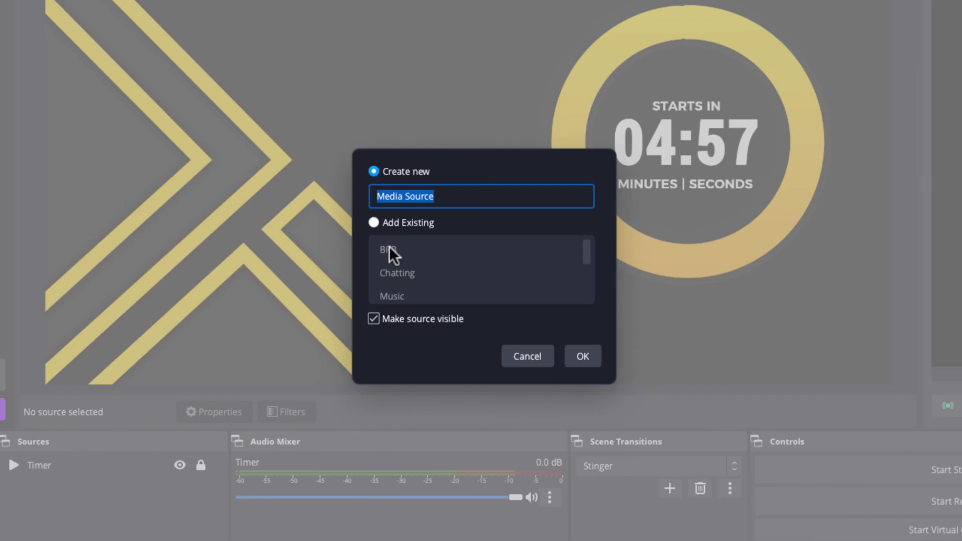
left_click(373, 222)
left_click(409, 298)
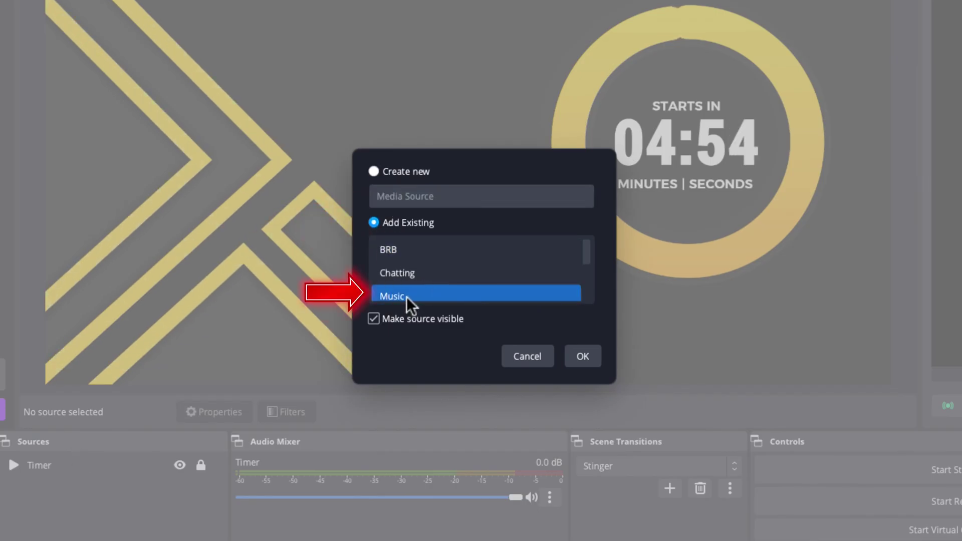
left_click(584, 358)
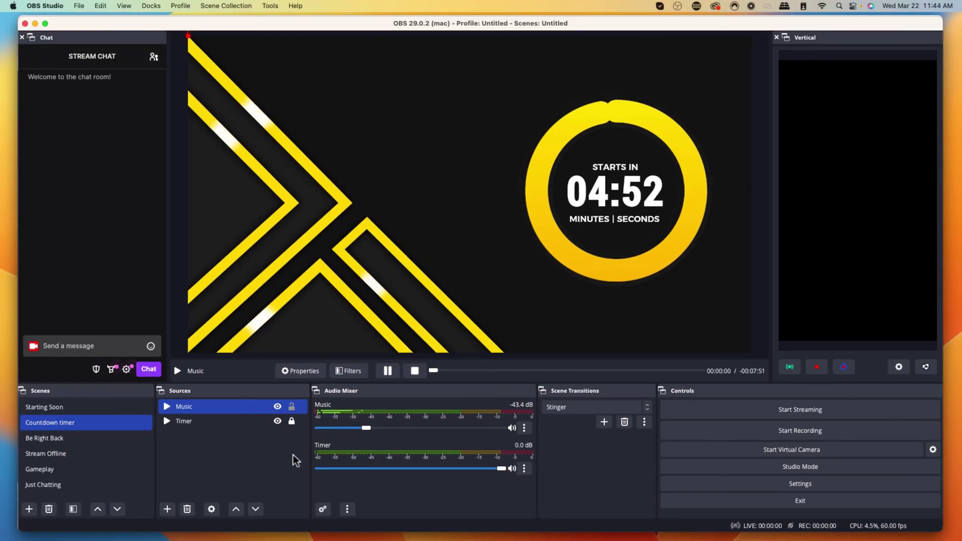